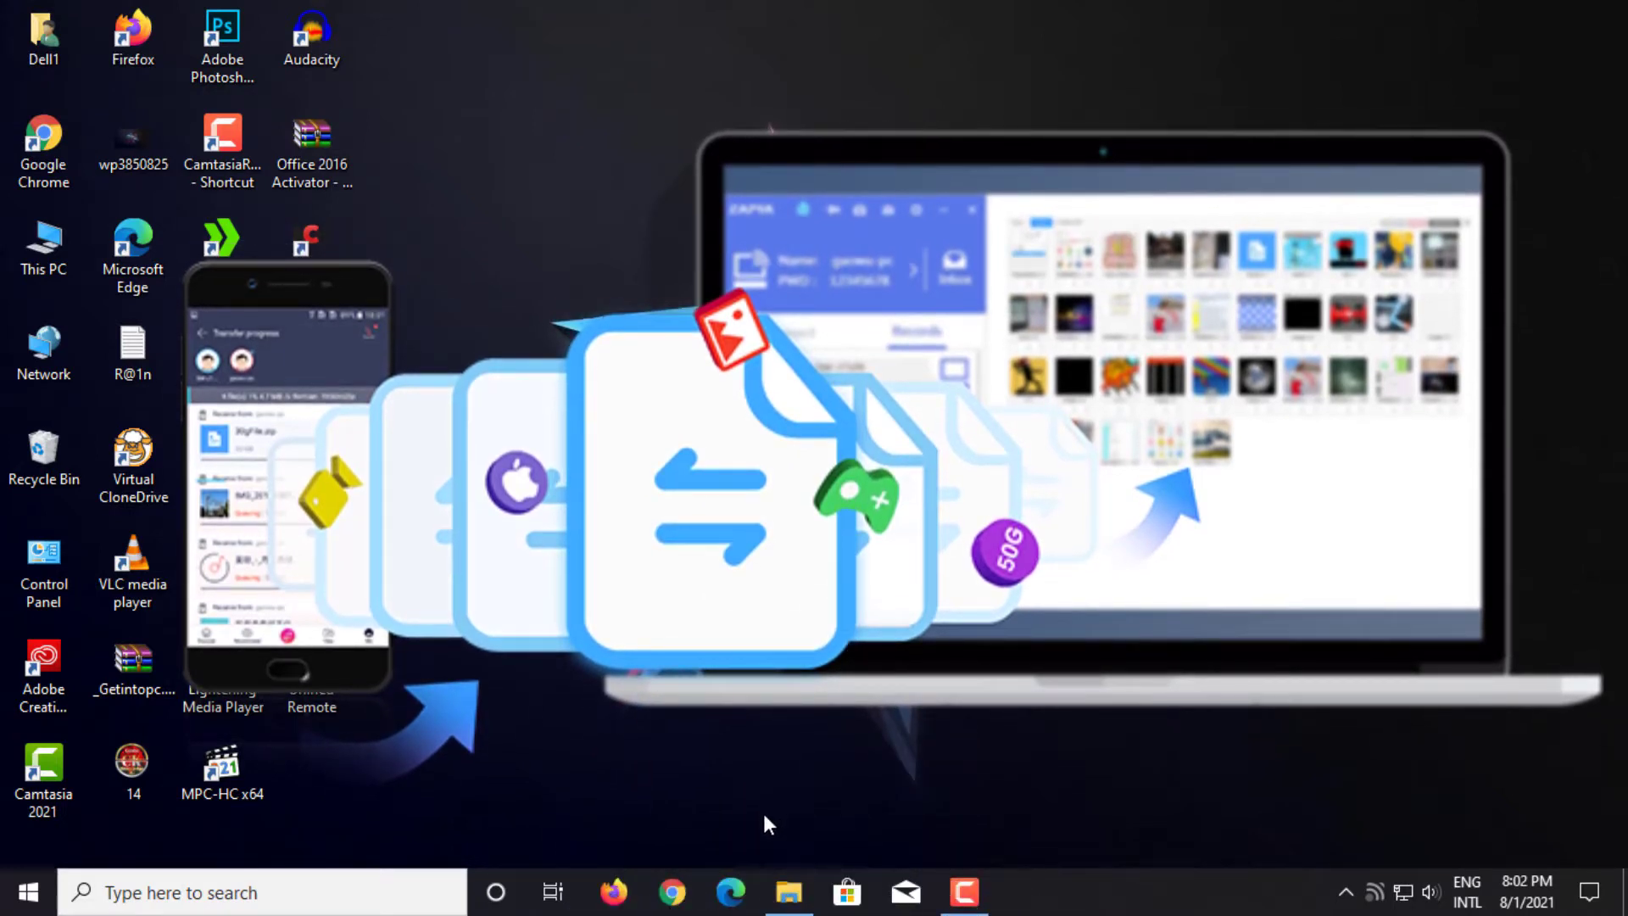
Launch Chrome and search Google for 'zapya'.
click(674, 893)
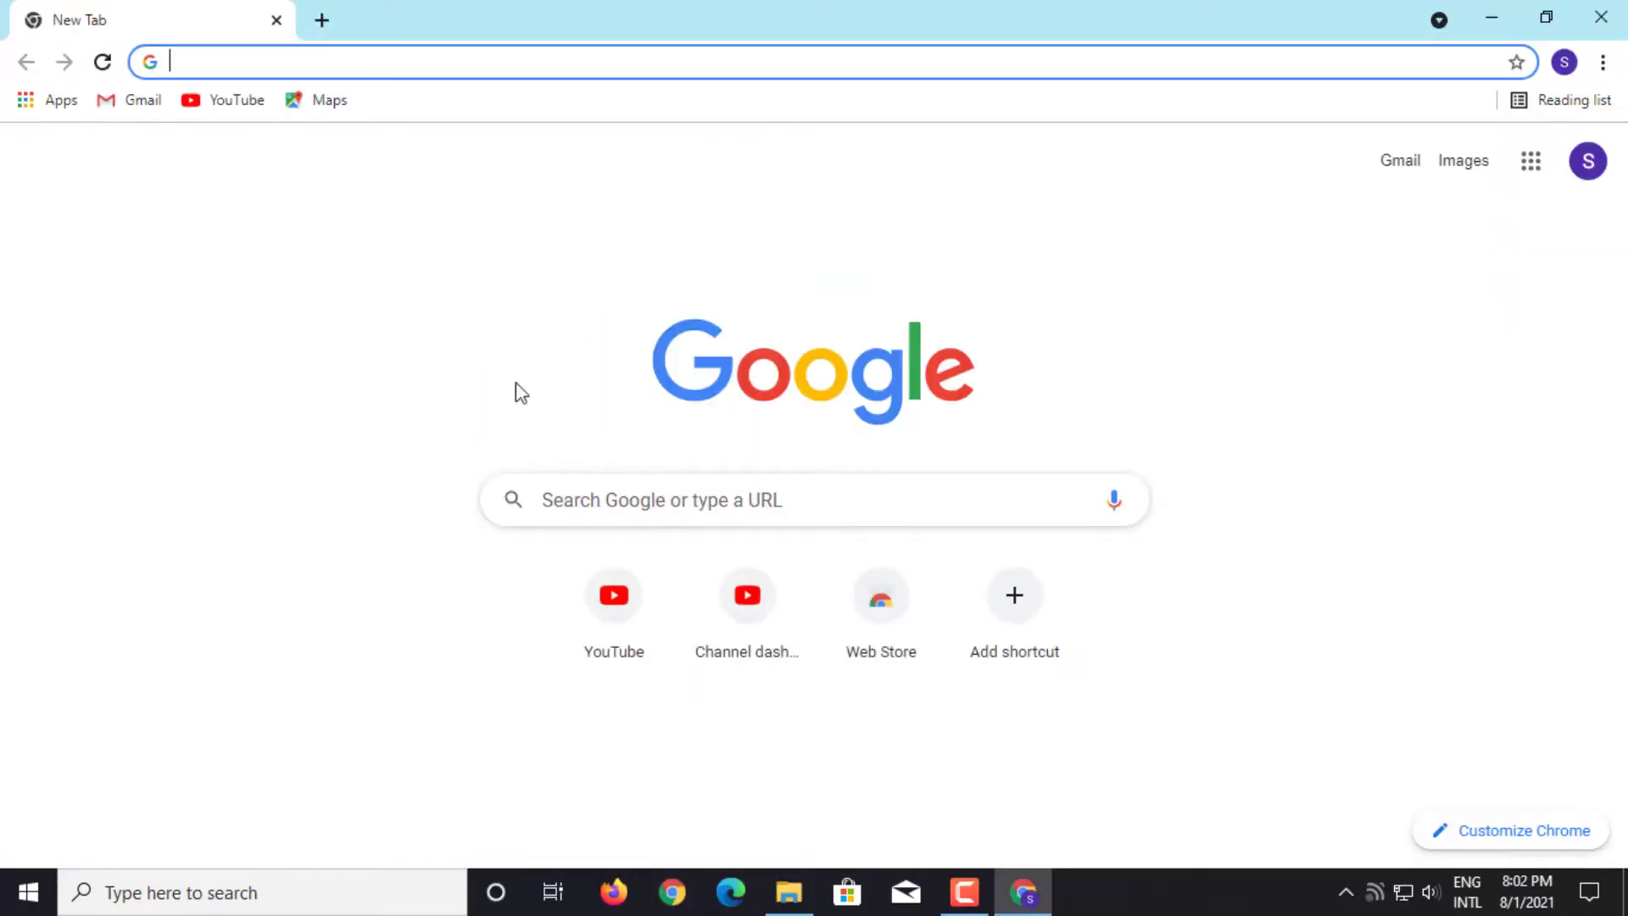
click(725, 504)
text(zapa)
key(BackSpace)
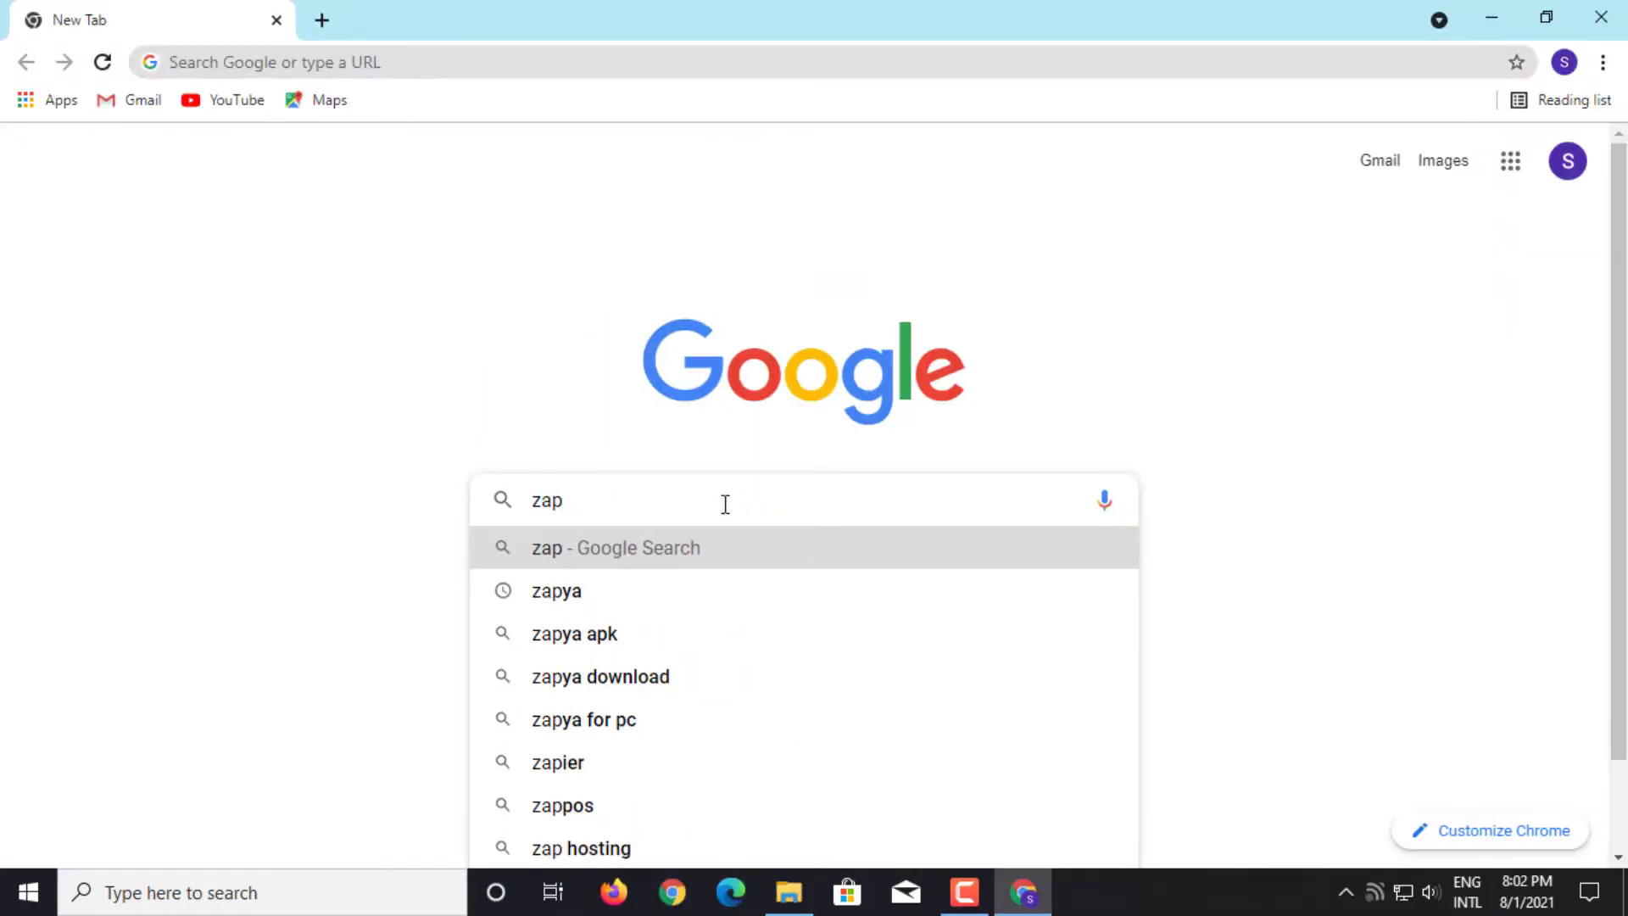
text(ya)
key(Return)
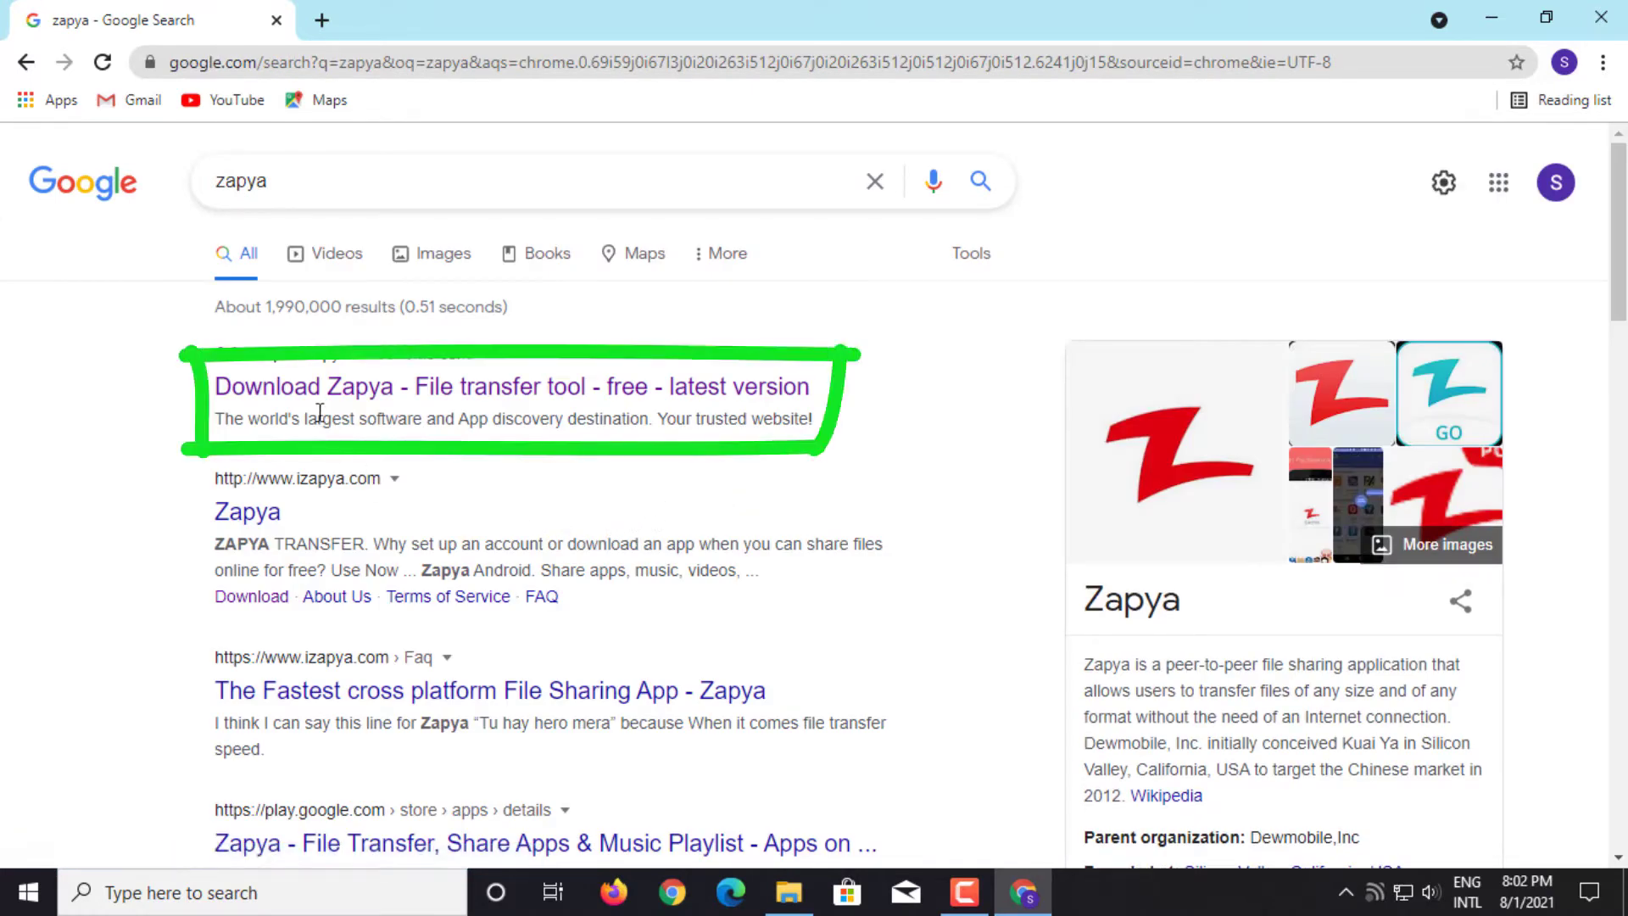
Open the Softonic Download Zapya result and start its Free Download for PC.
click(432, 387)
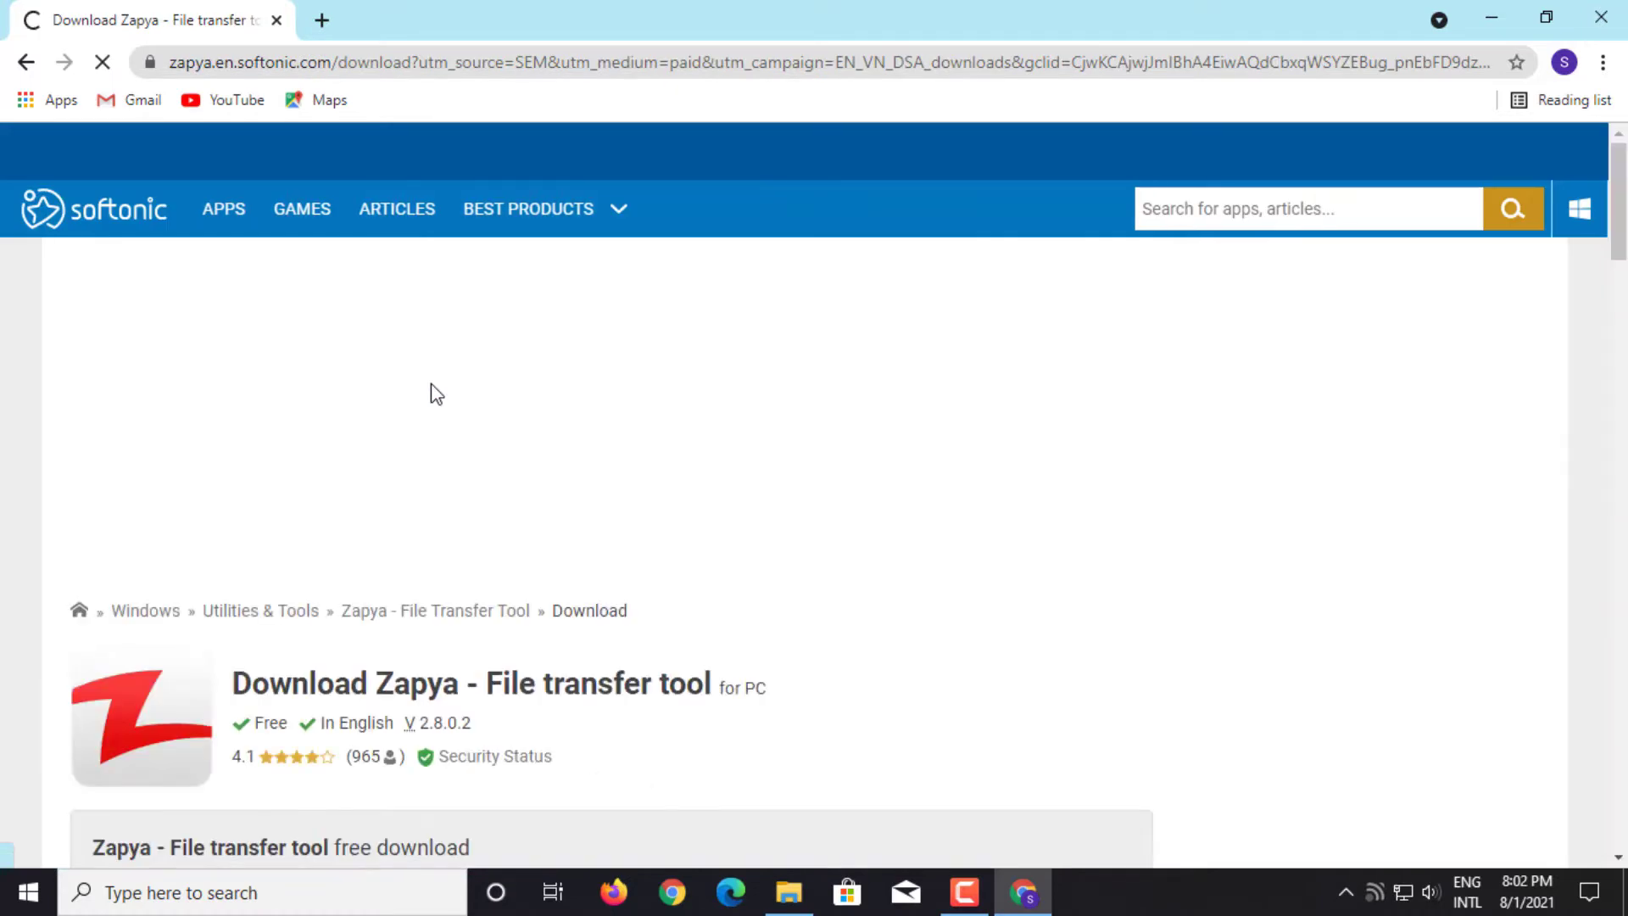
scroll(339, 382, down, 4)
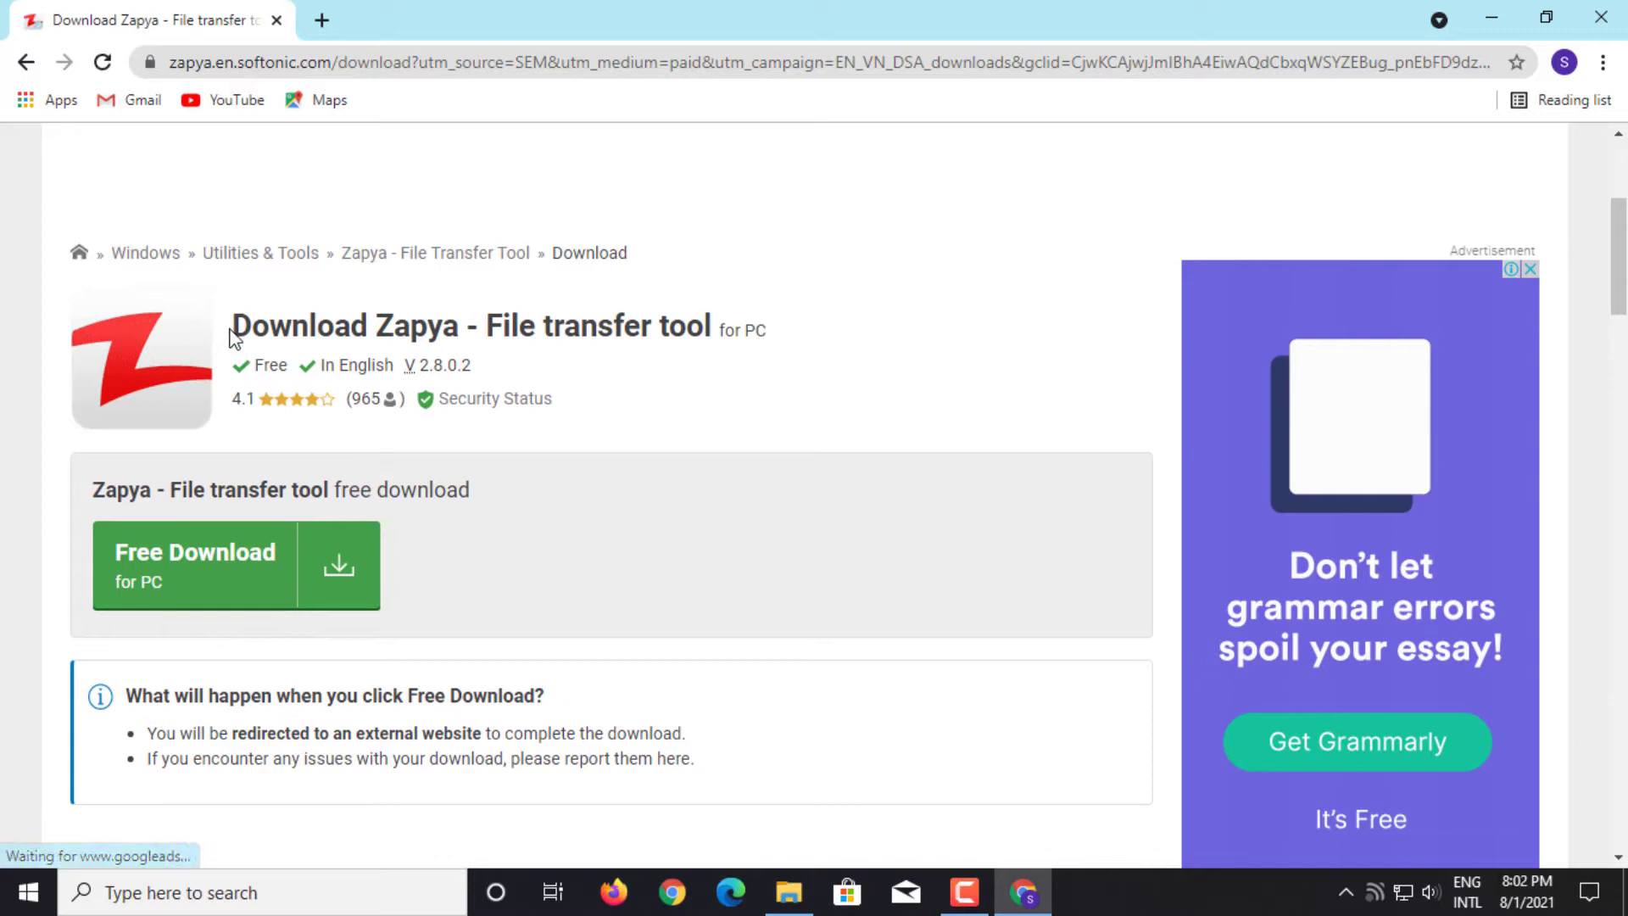
drag(233, 326, 701, 352)
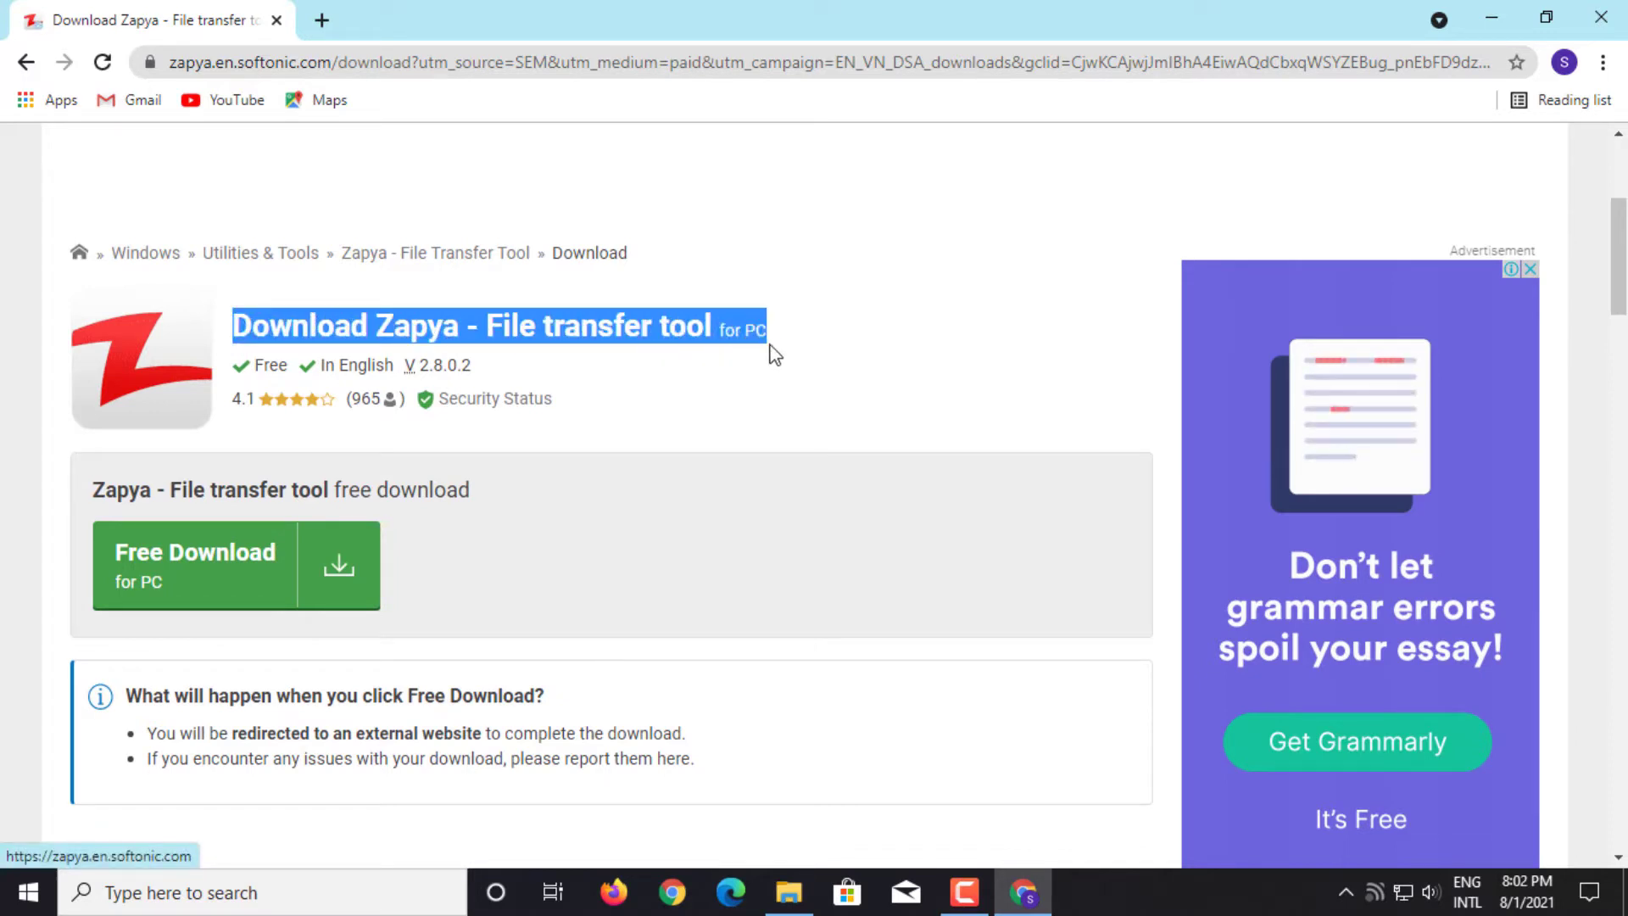
click(683, 354)
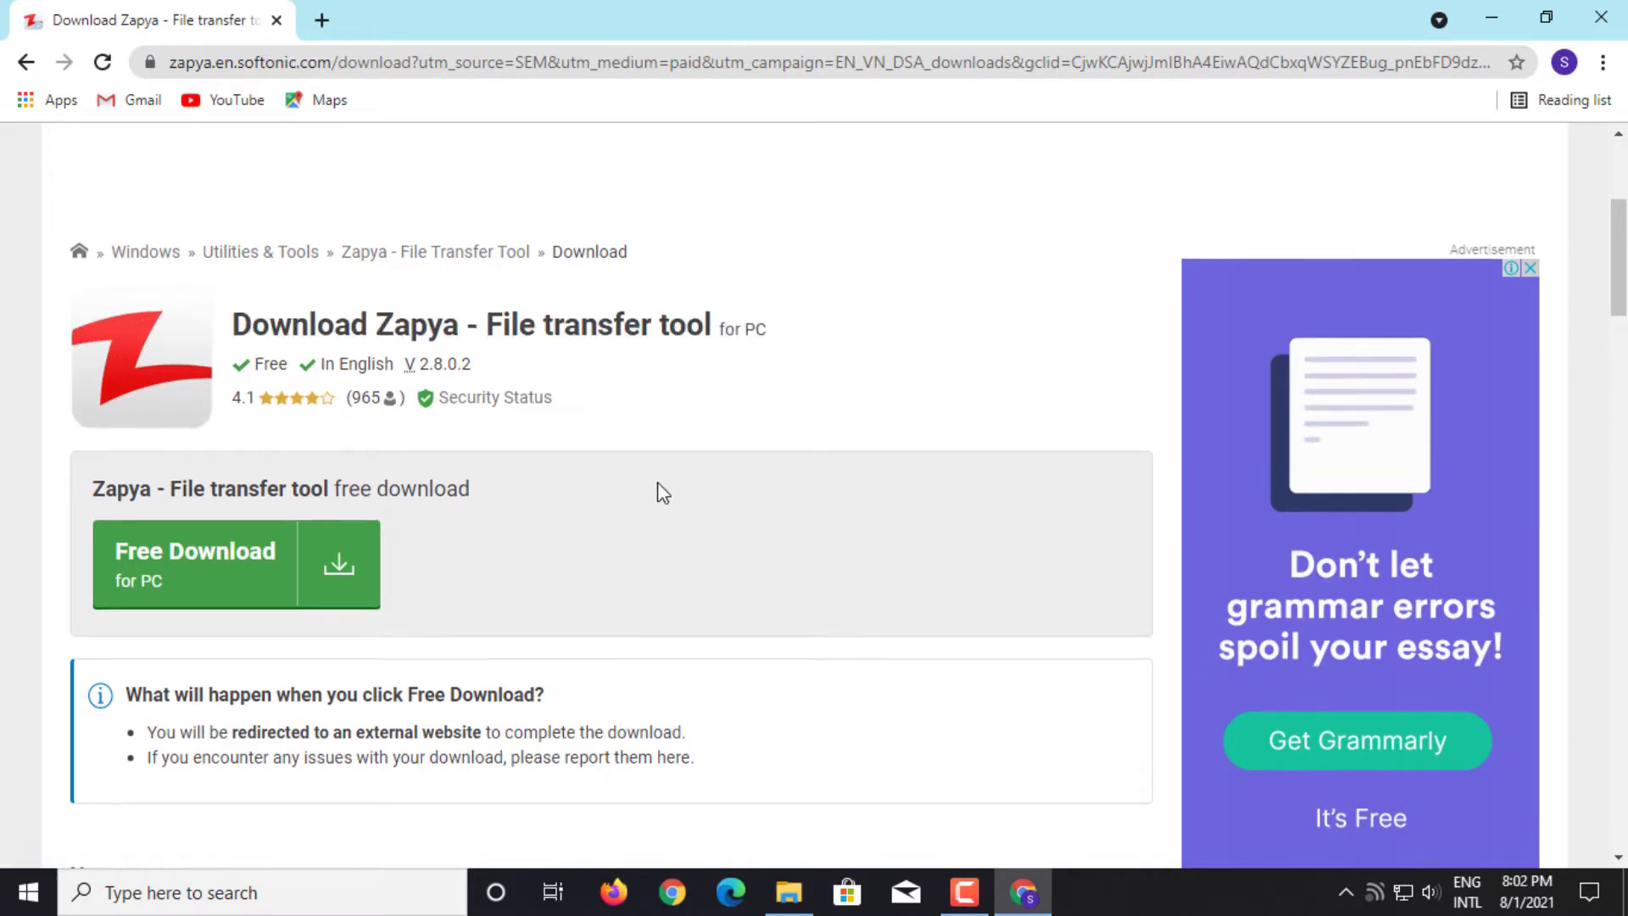
scroll(663, 491, down, 1)
drag(89, 373, 471, 373)
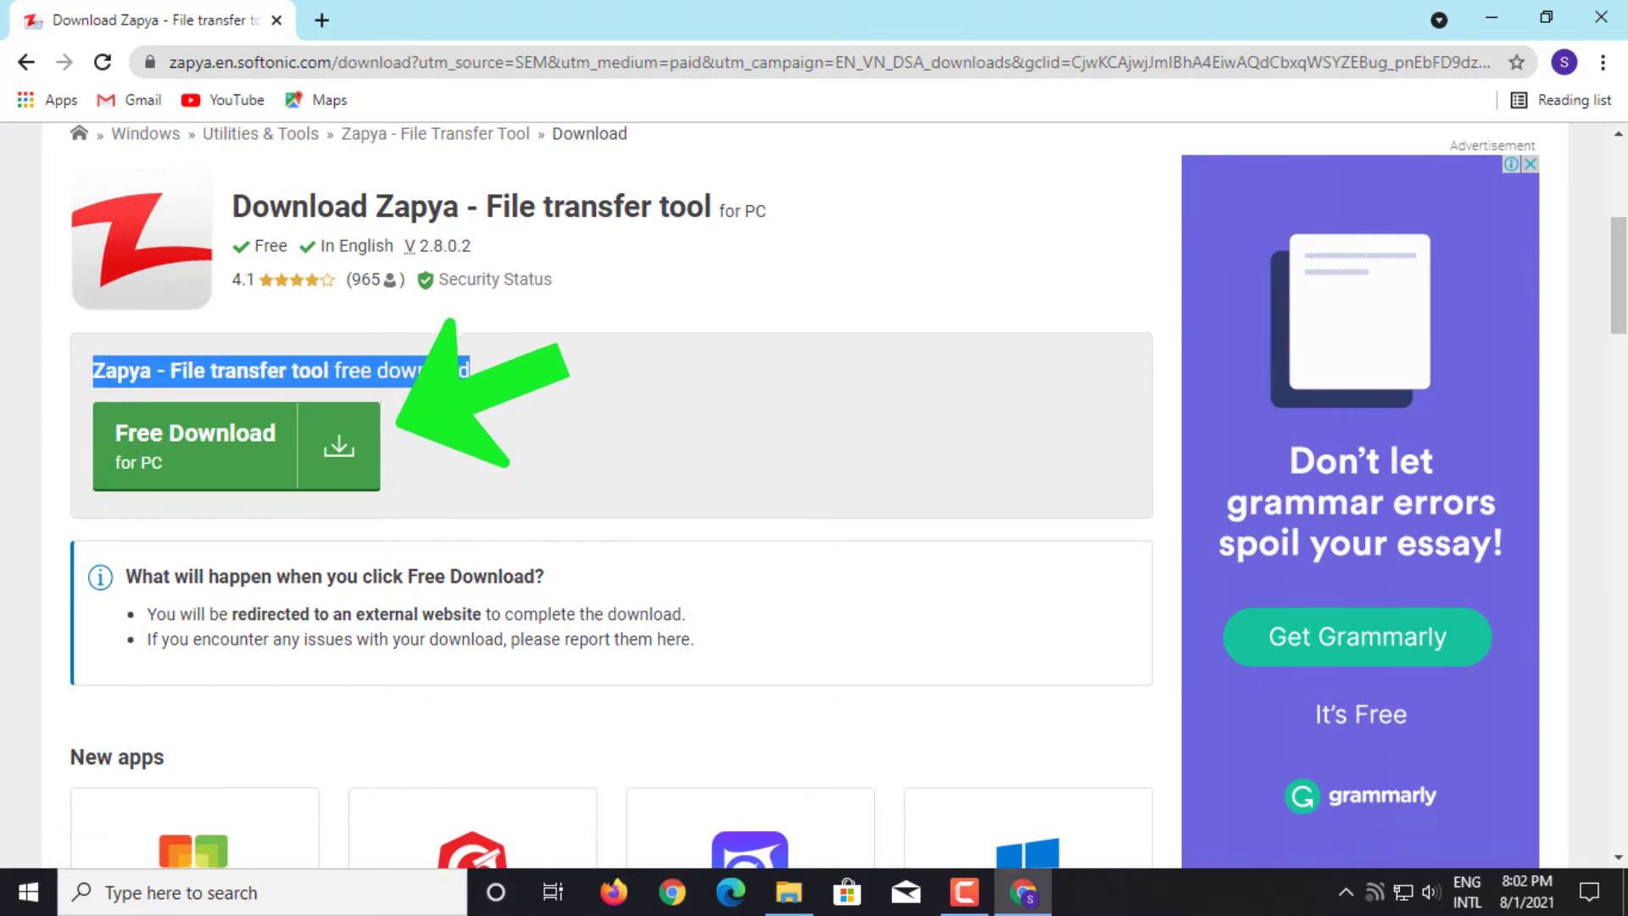
click(350, 458)
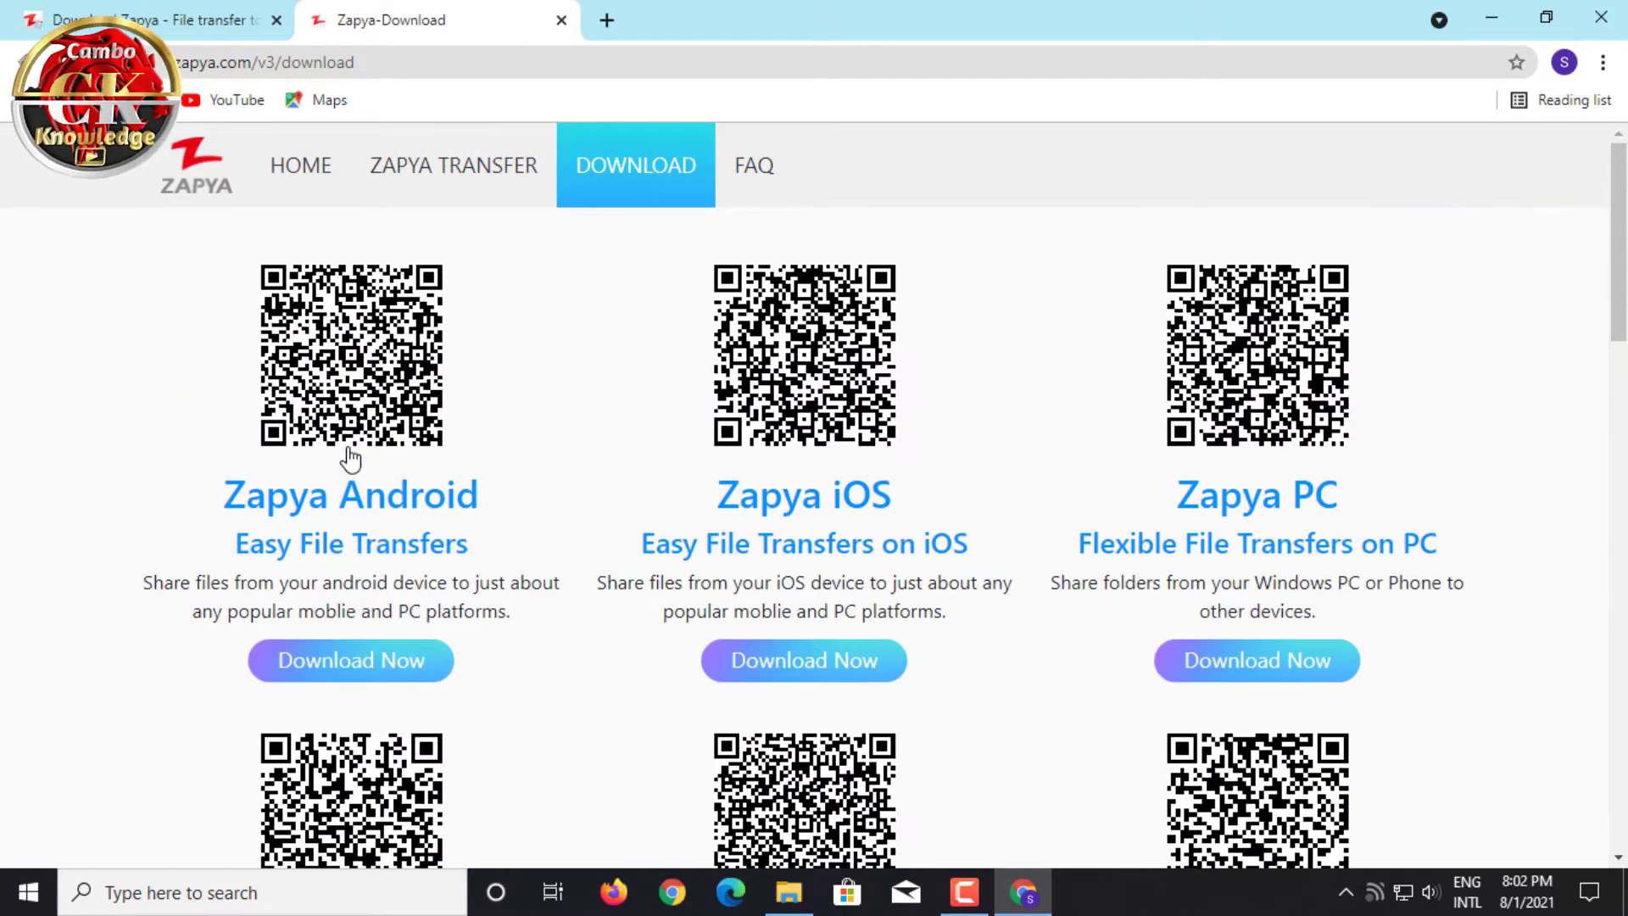
Download the Zapya PC installer ZapyaPC2802_Lite_2.exe into Downloads\Programs.
drag(1177, 493, 1459, 560)
click(1497, 540)
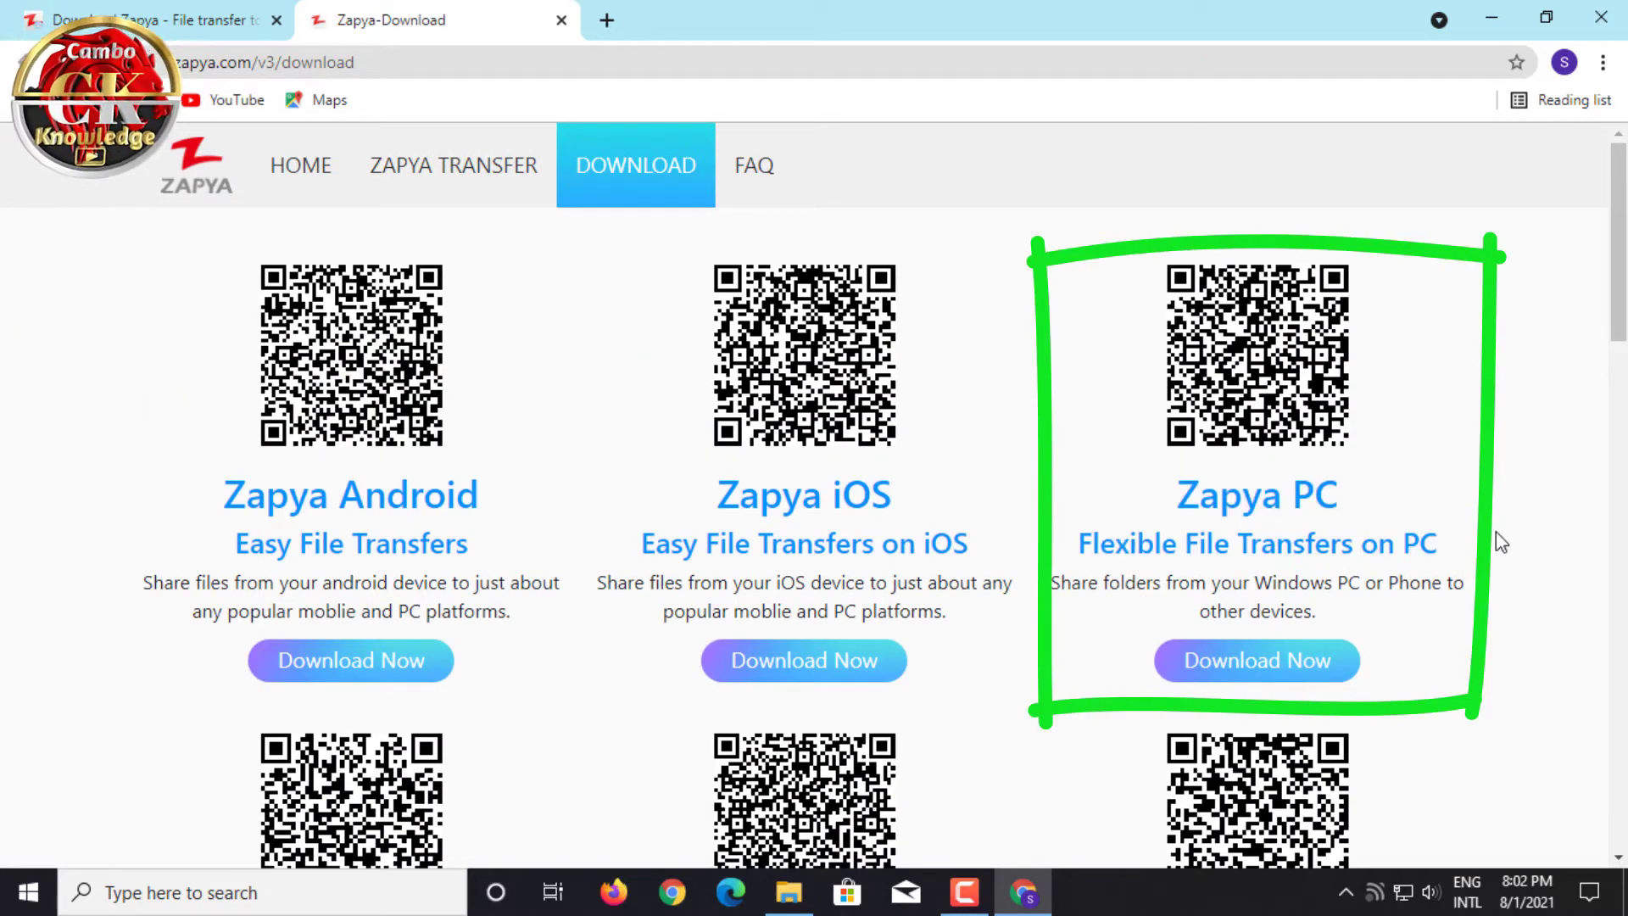
click(1282, 668)
click(824, 553)
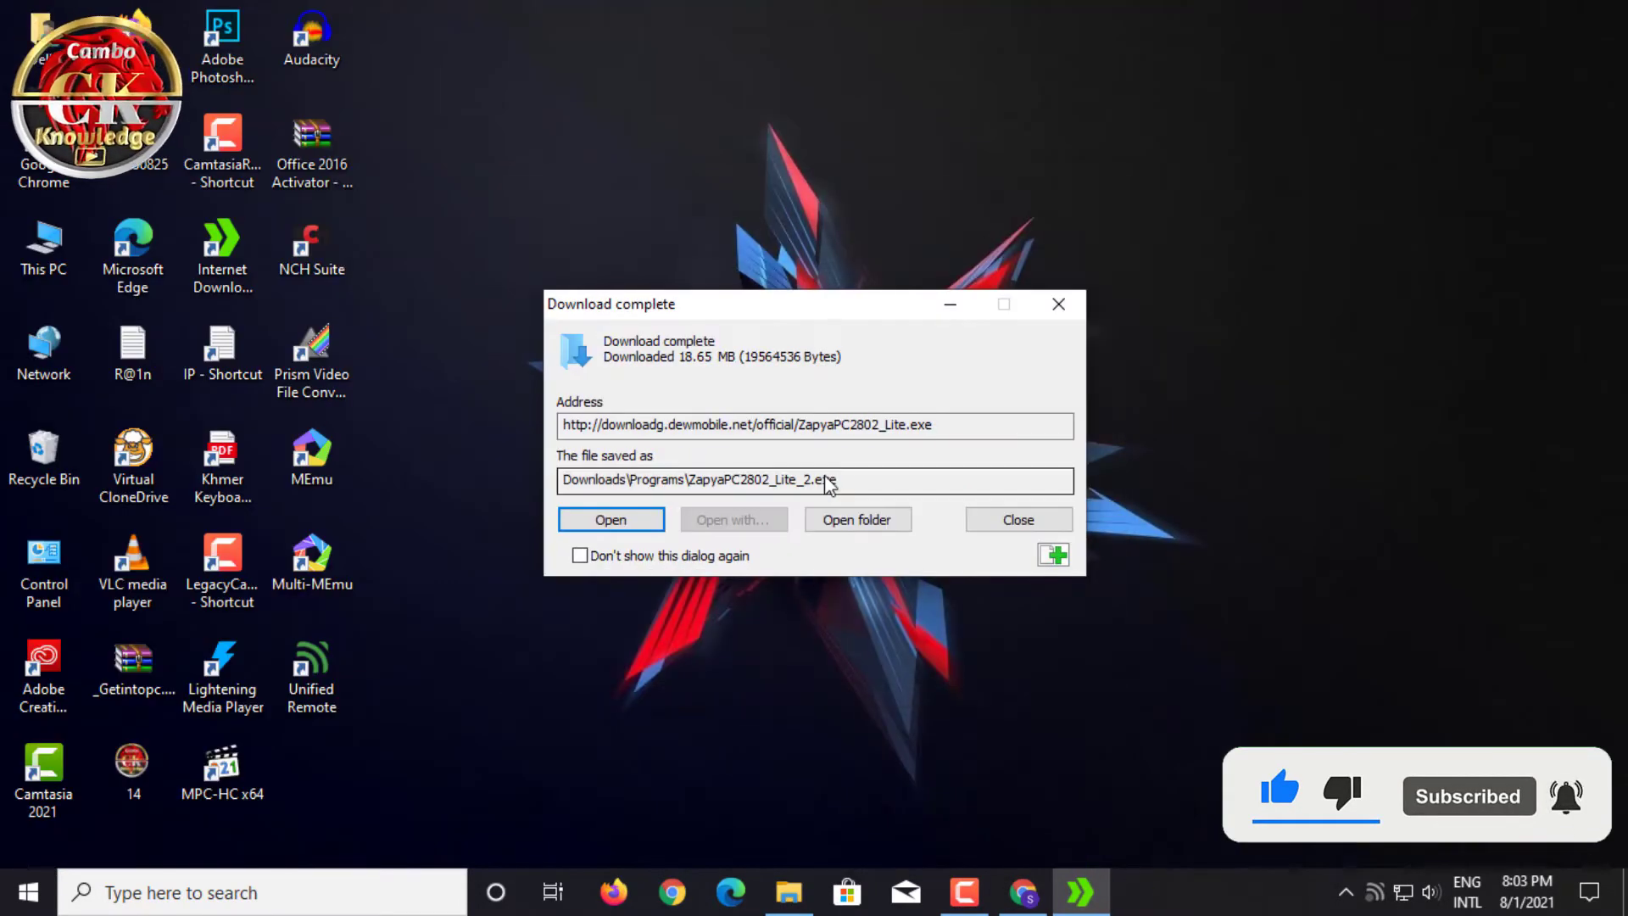
Run the Zapya PC 2.8.0.2 installer with default folders and a desktop shortcut.
click(861, 519)
right_click(582, 603)
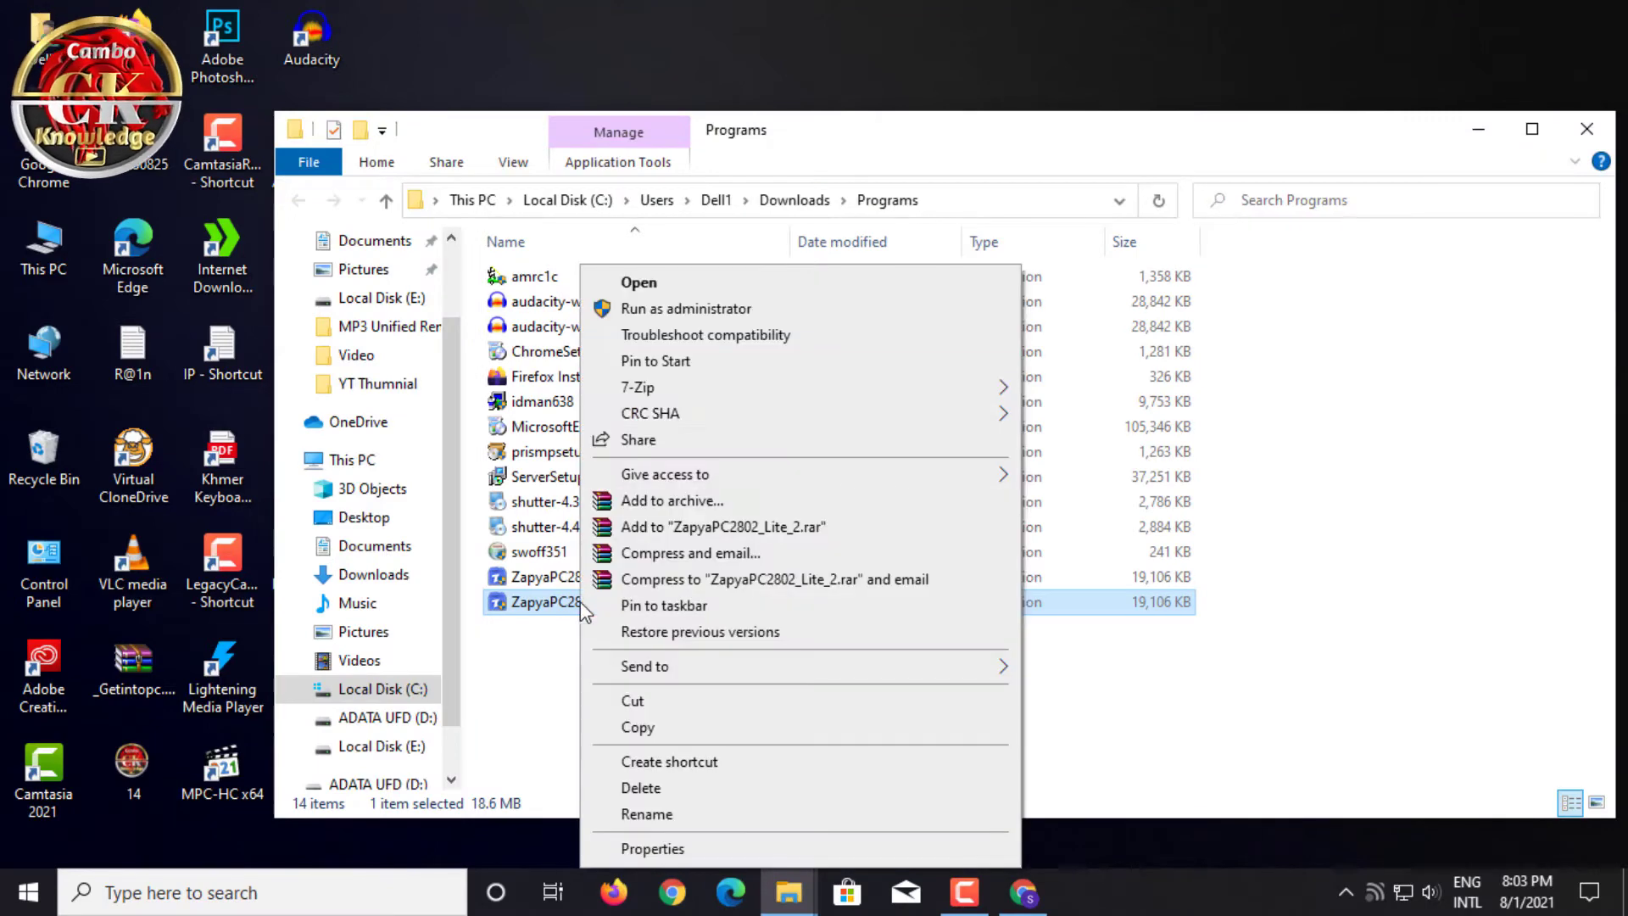
click(685, 308)
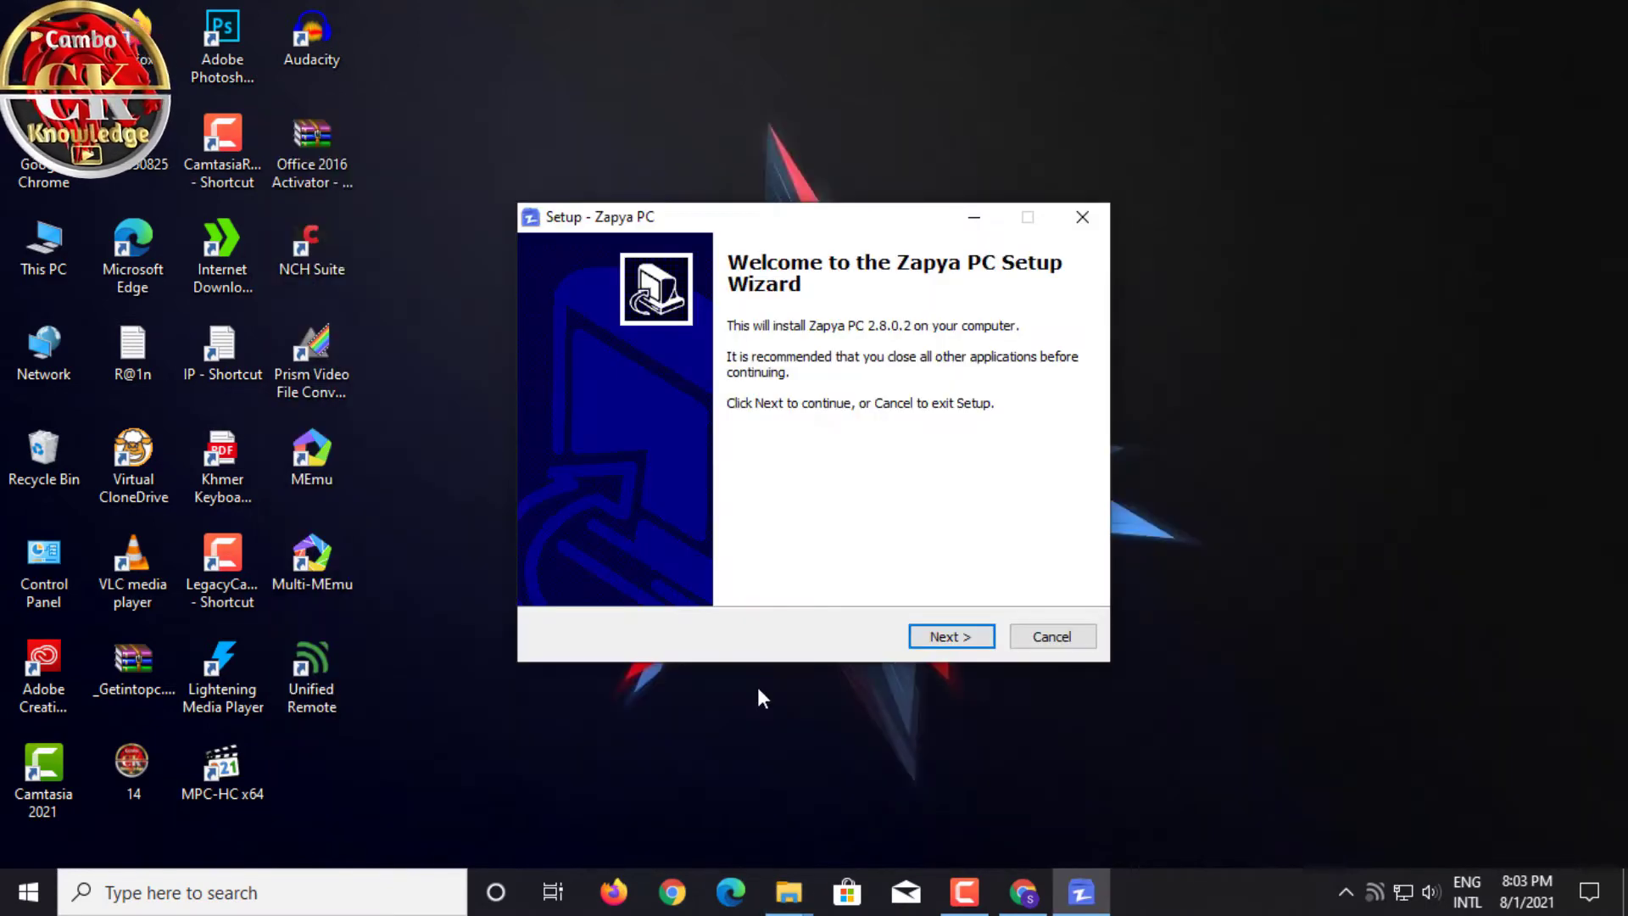
click(947, 637)
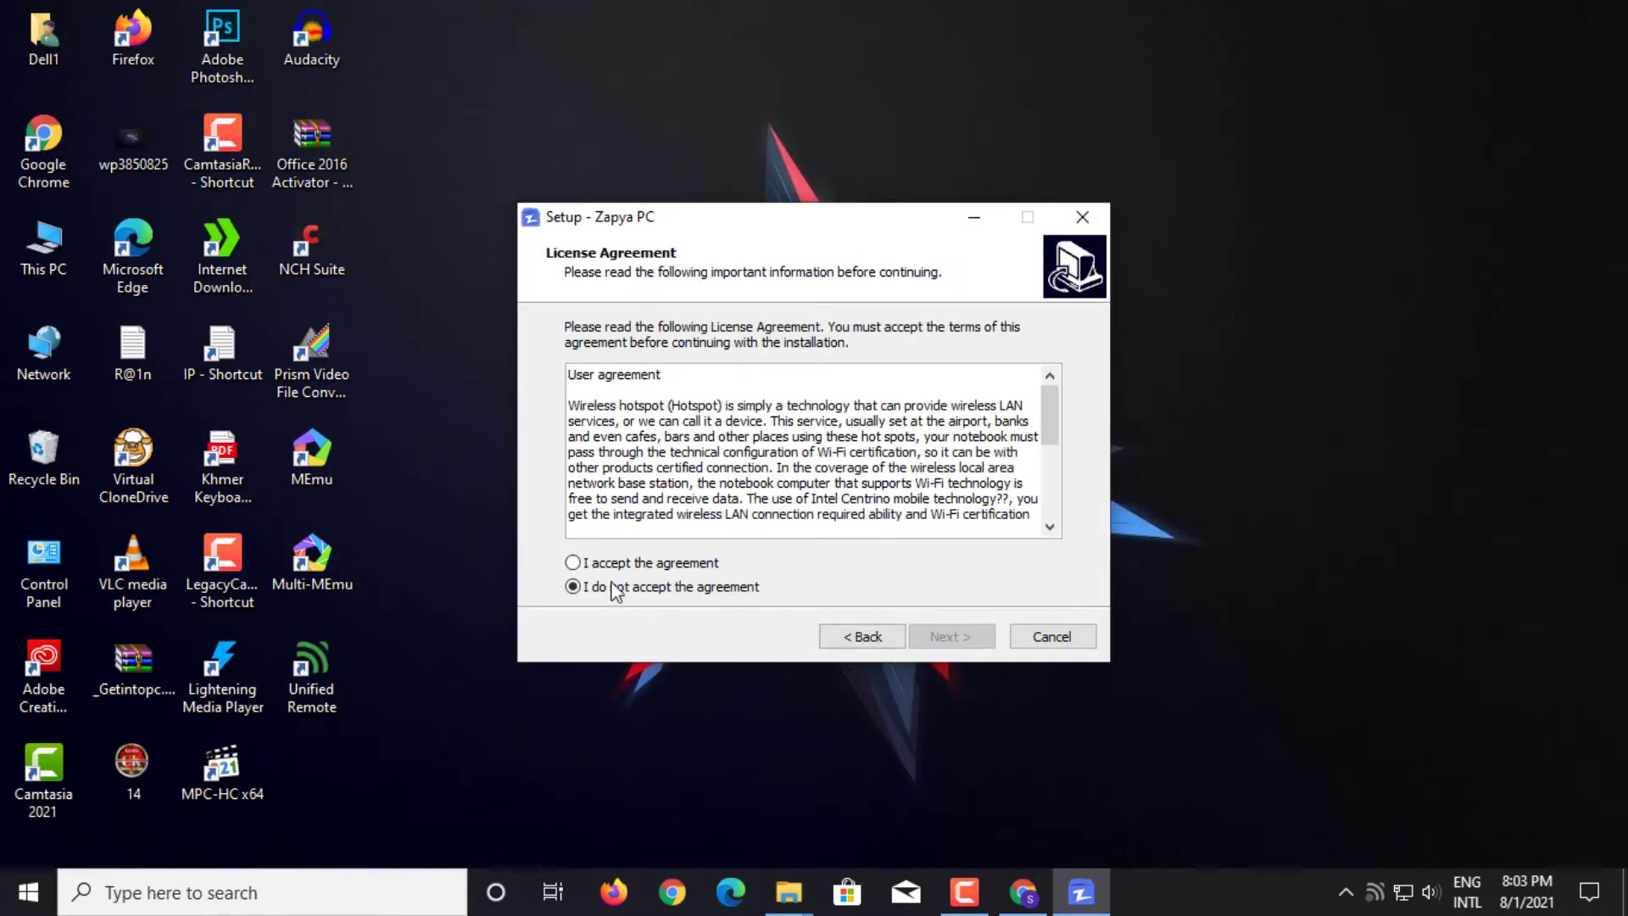
click(946, 638)
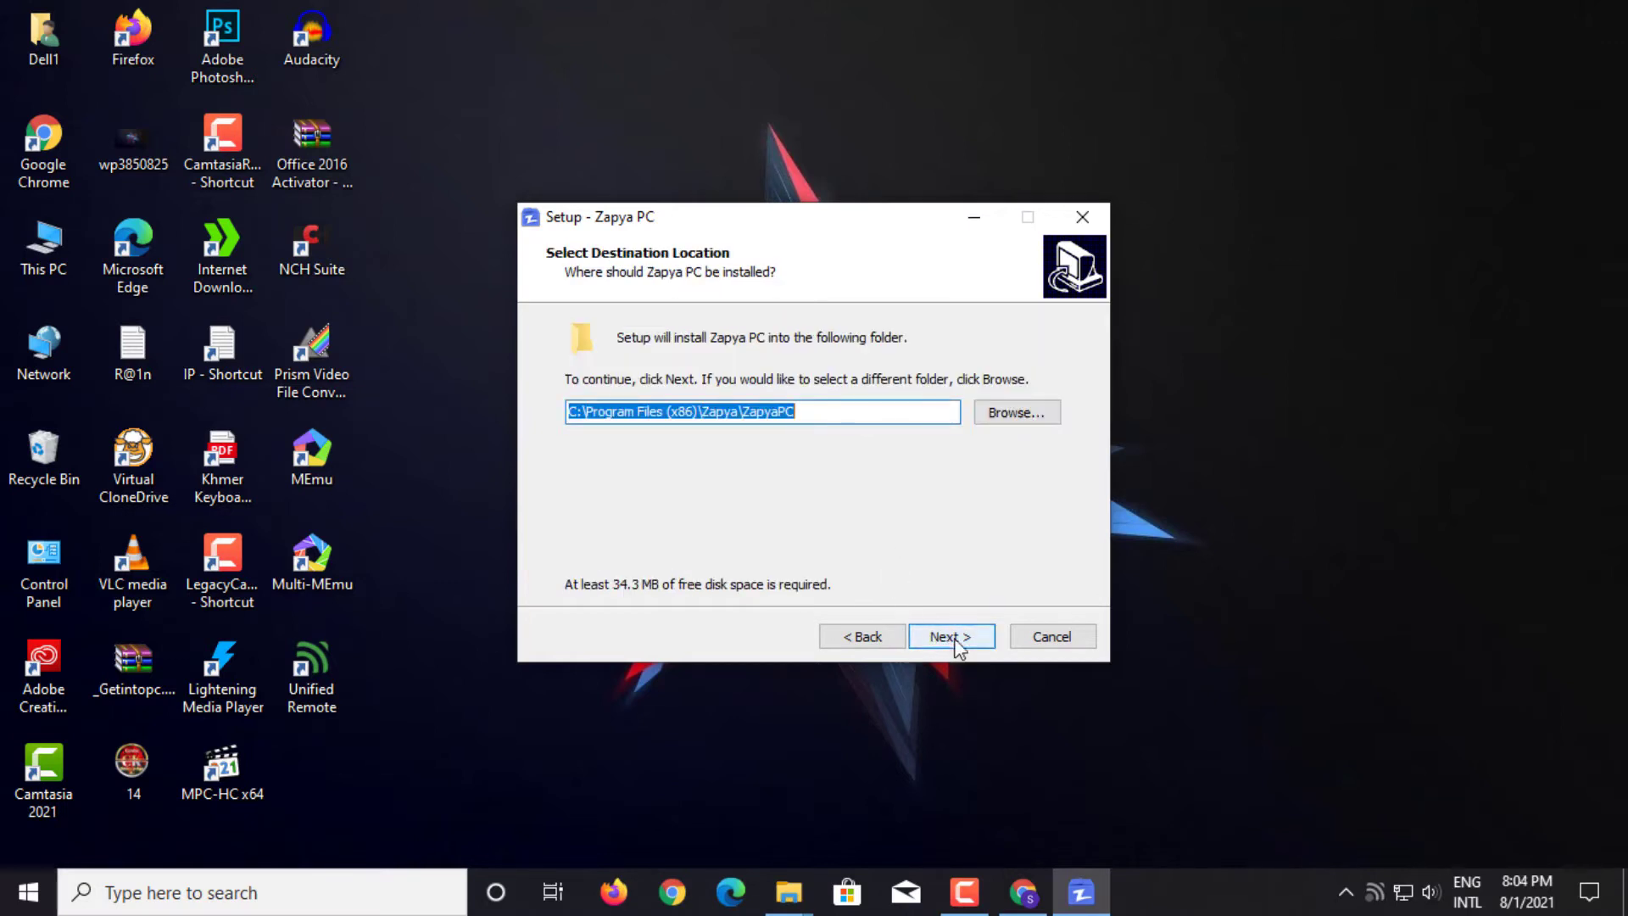
click(958, 644)
click(958, 645)
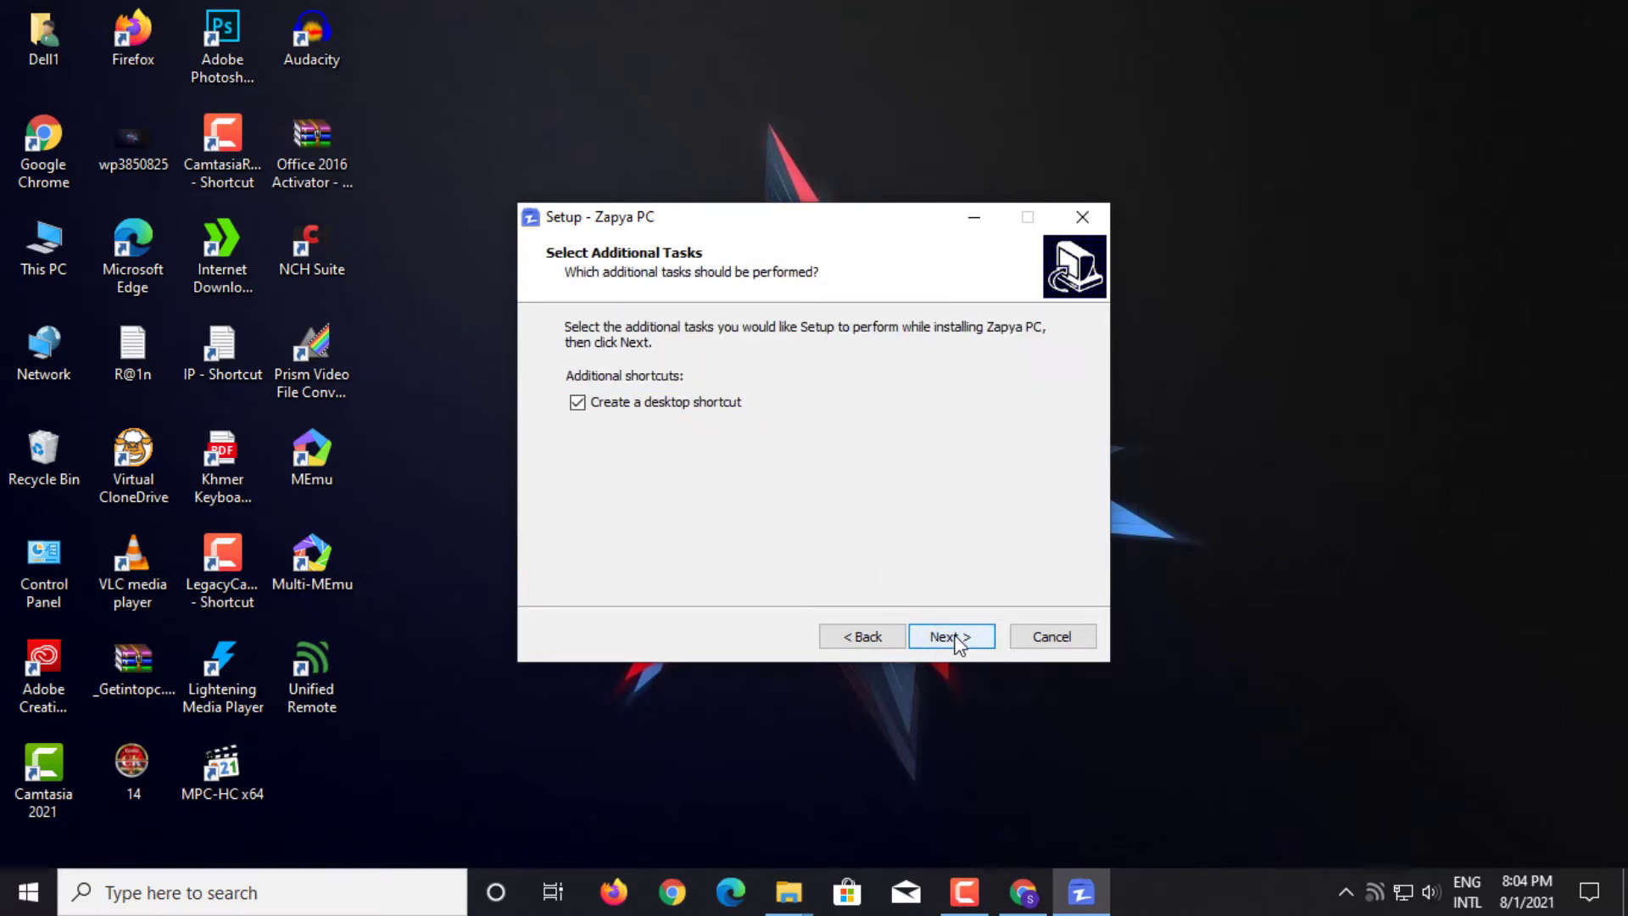
click(941, 637)
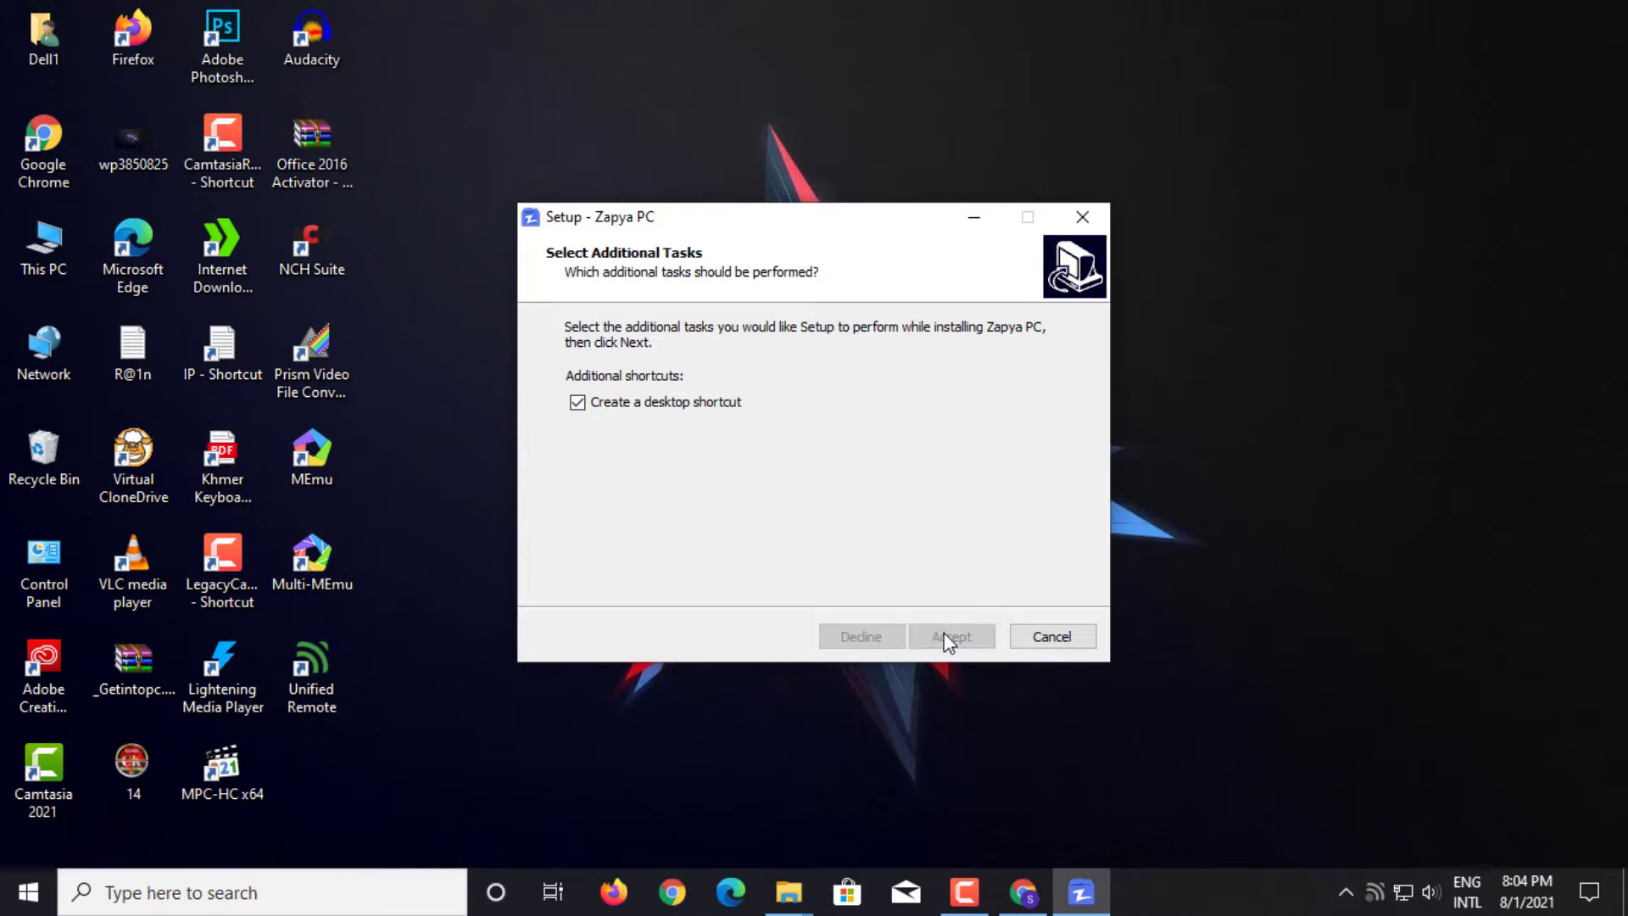
click(945, 637)
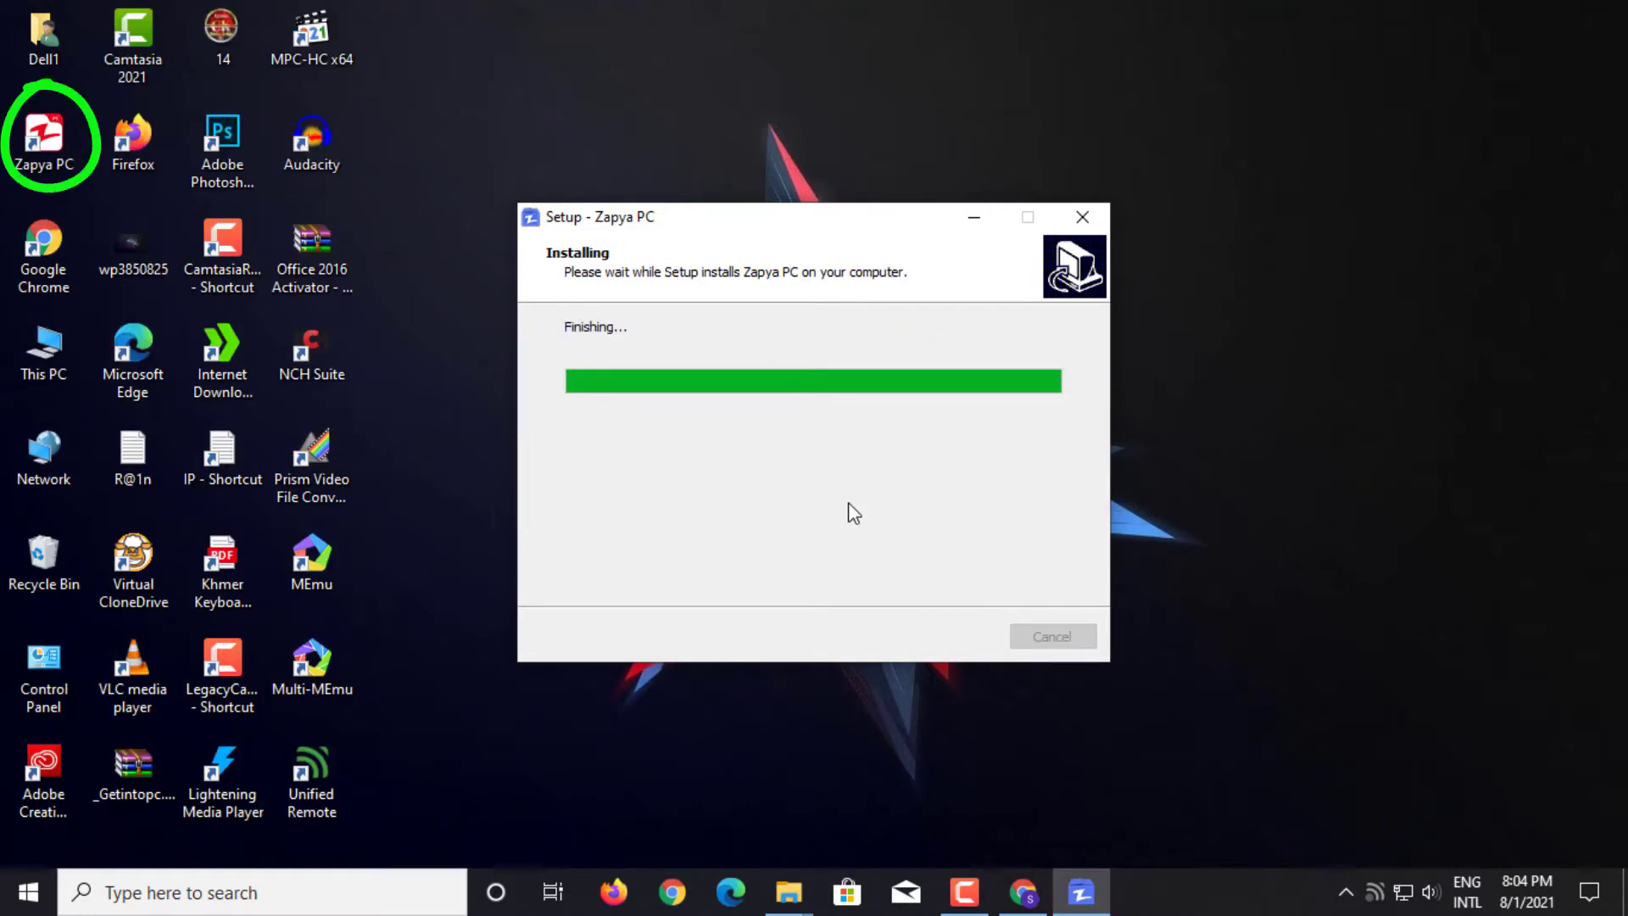
click(952, 636)
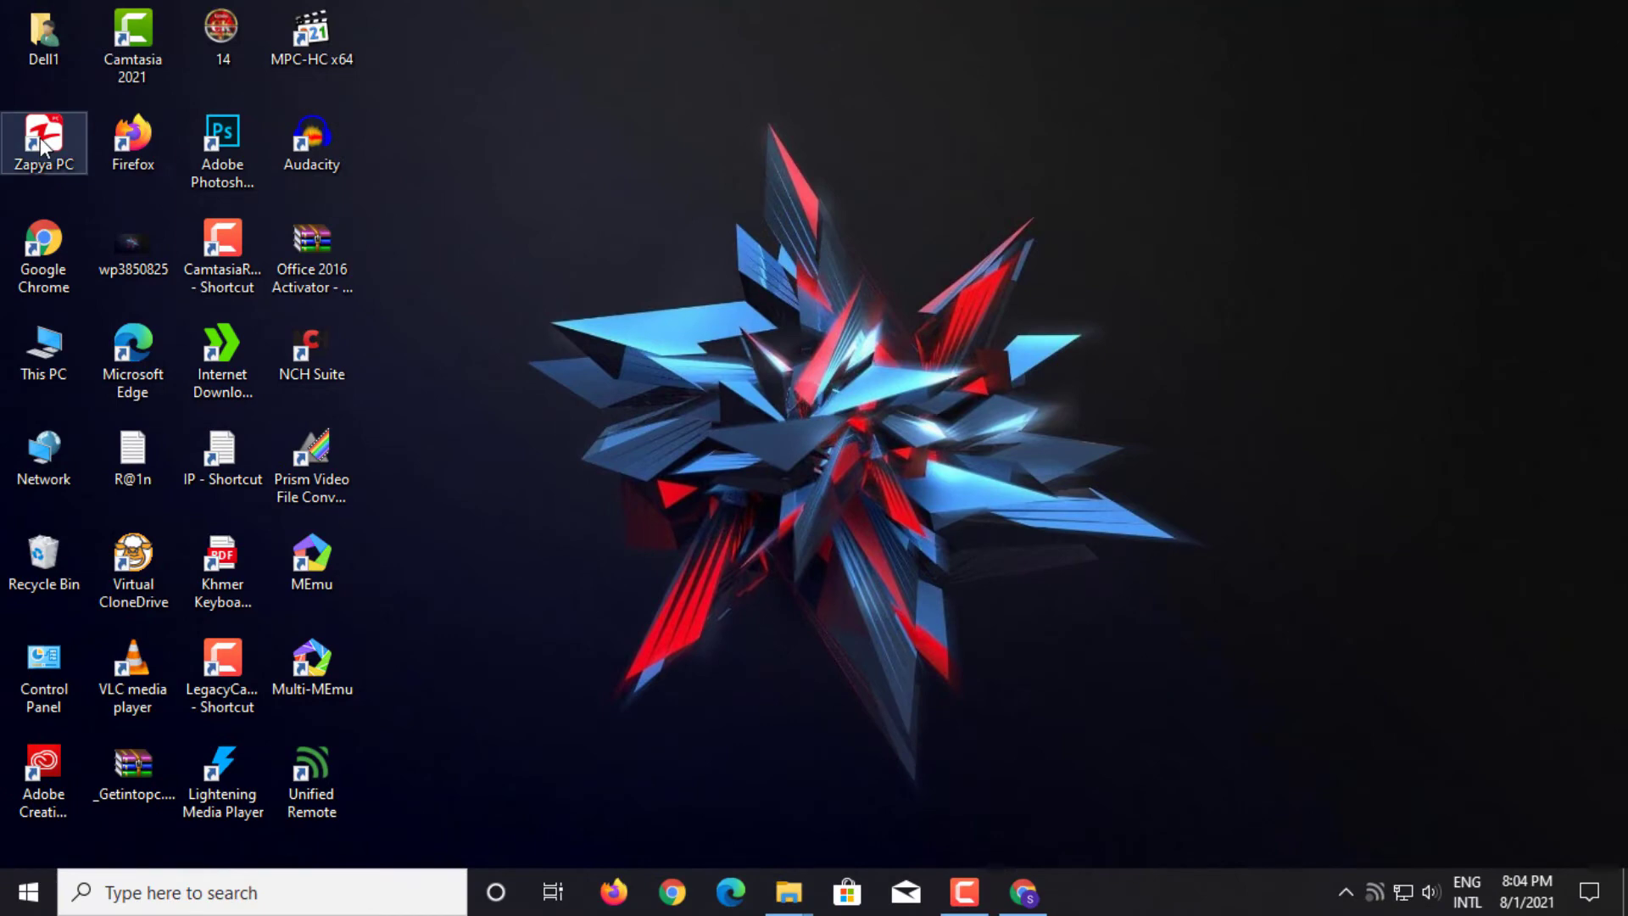
Launch Zapya PC from its desktop icon and cancel the .NET Framework 3.5 prompt.
double_click(58, 154)
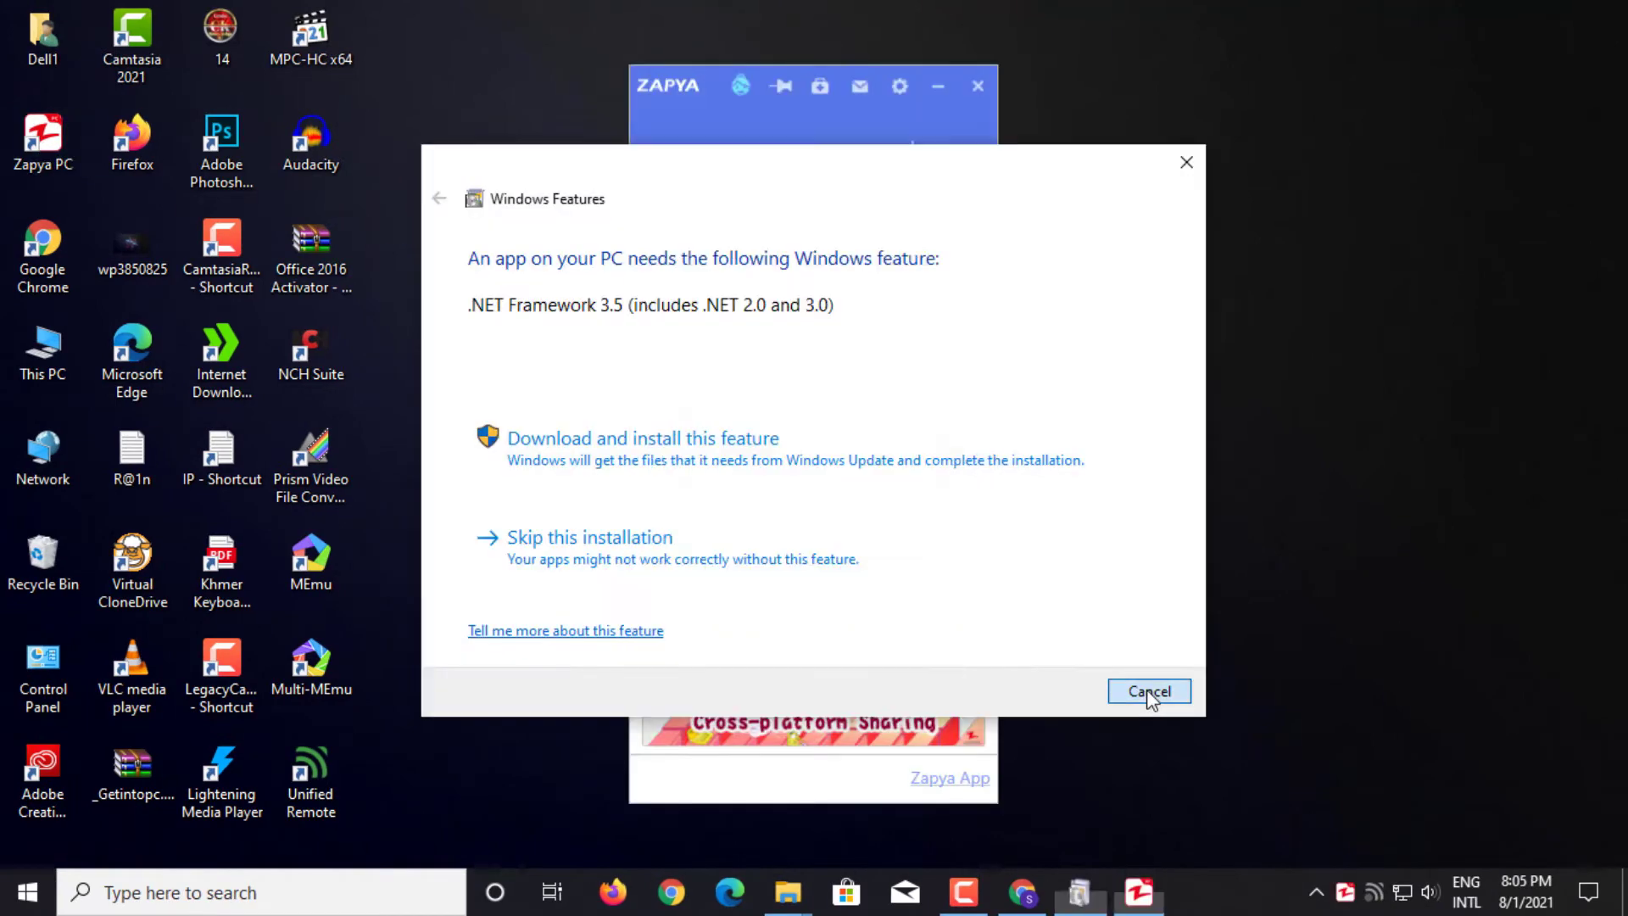
click(1147, 690)
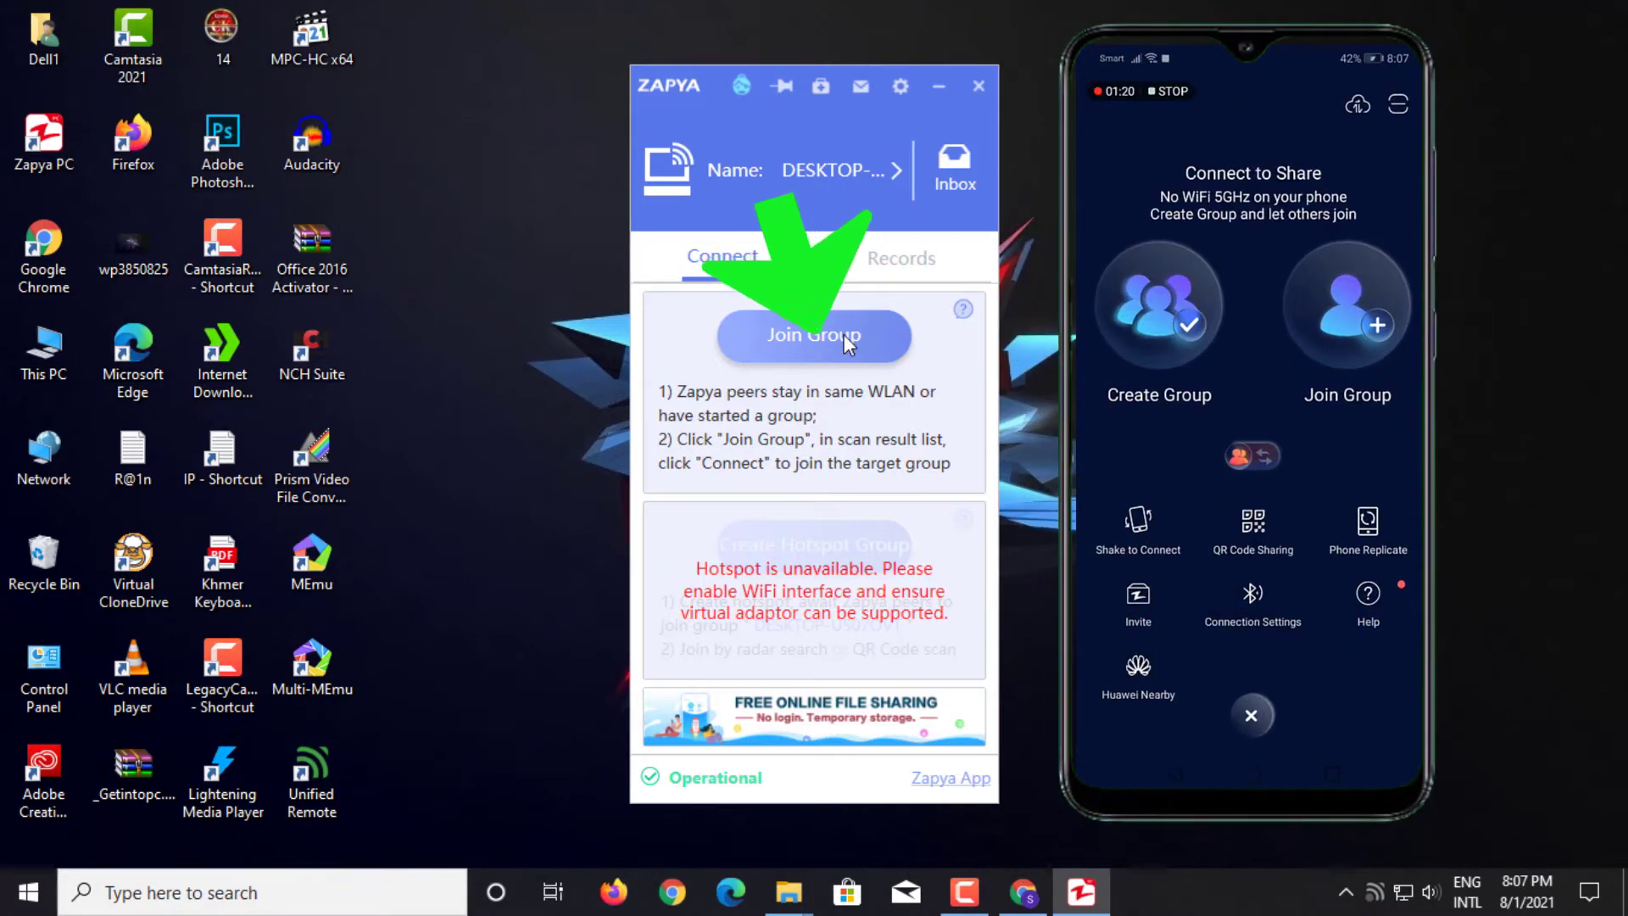
Choose Join Group in Zapya PC to scan for the phone's DUB-LX2 group.
click(842, 334)
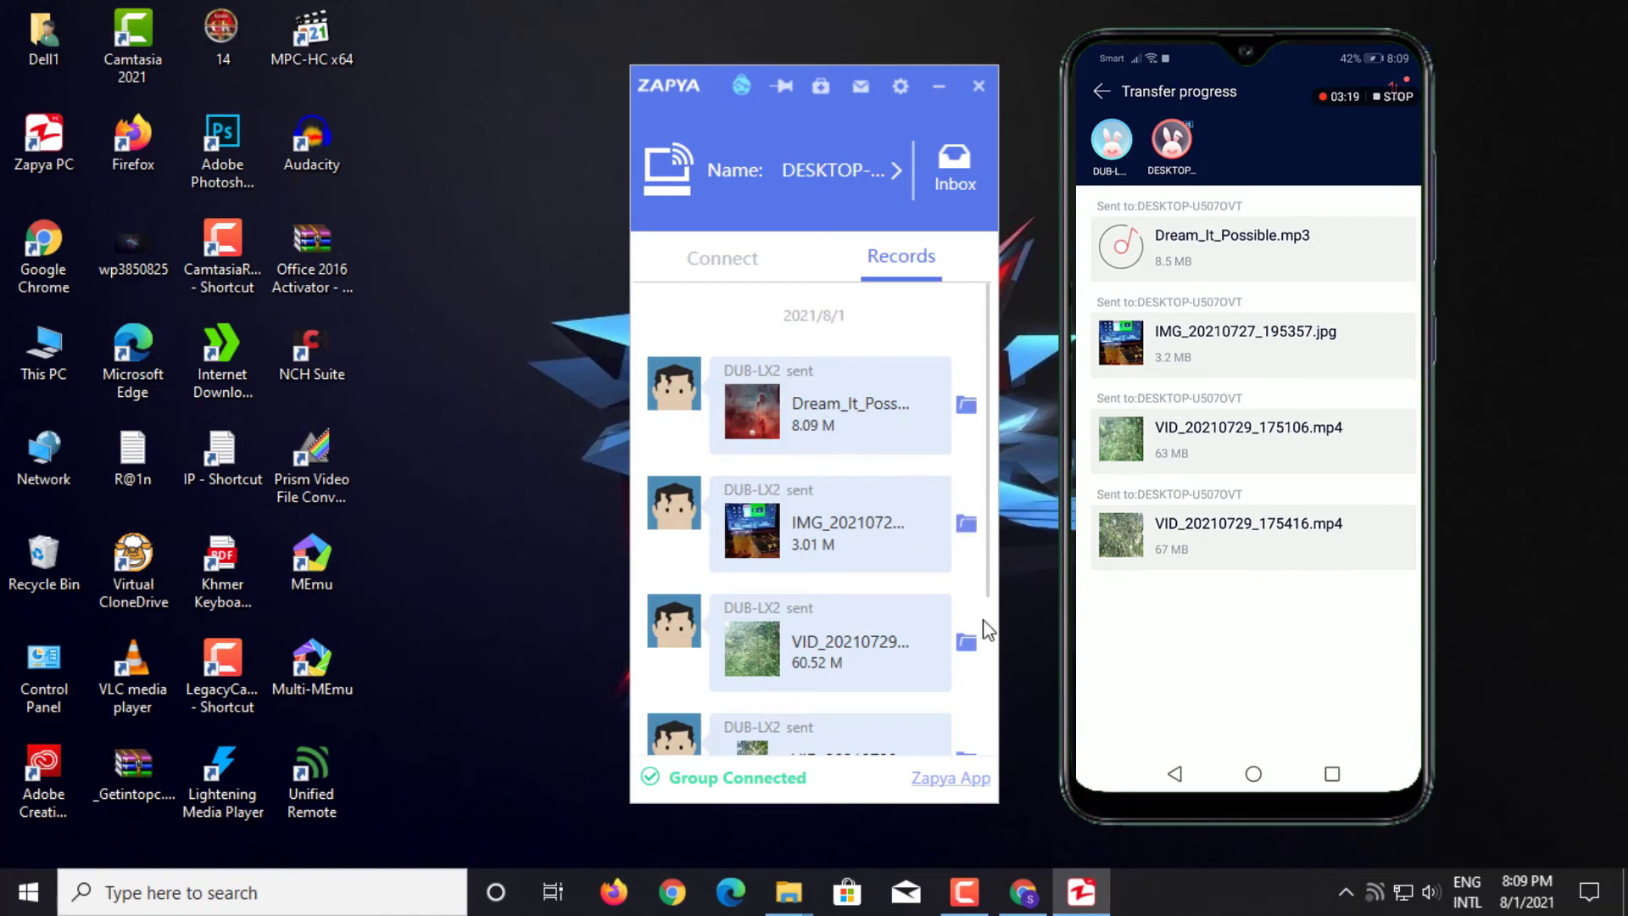
scroll(974, 617, down, 3)
scroll(943, 543, up, 3)
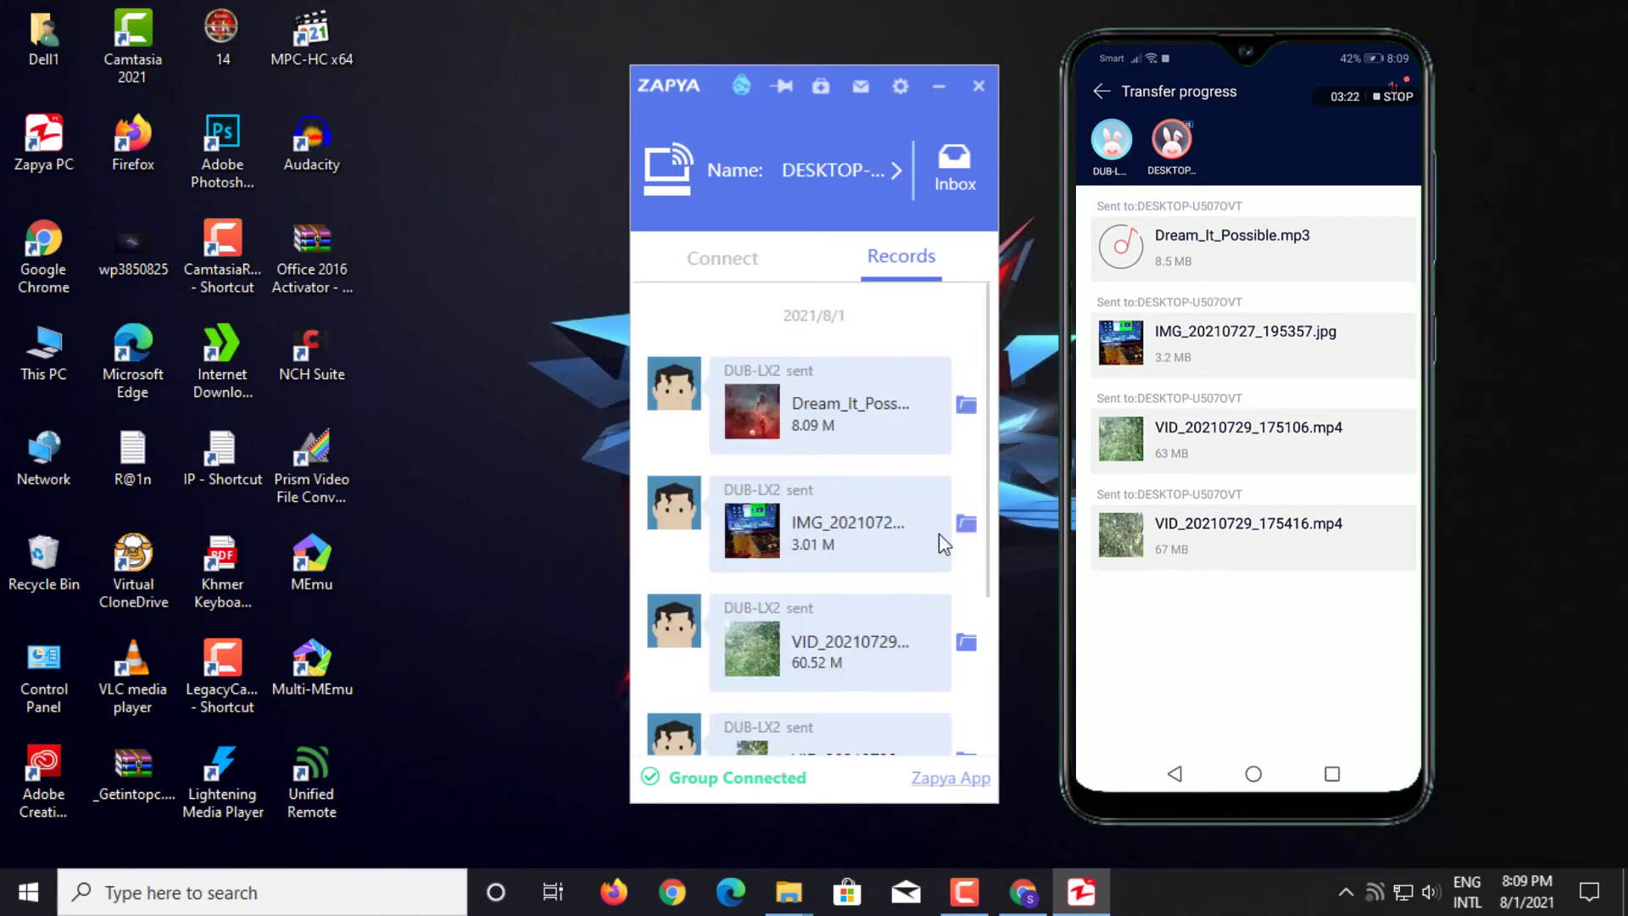
click(966, 643)
double_click(538, 302)
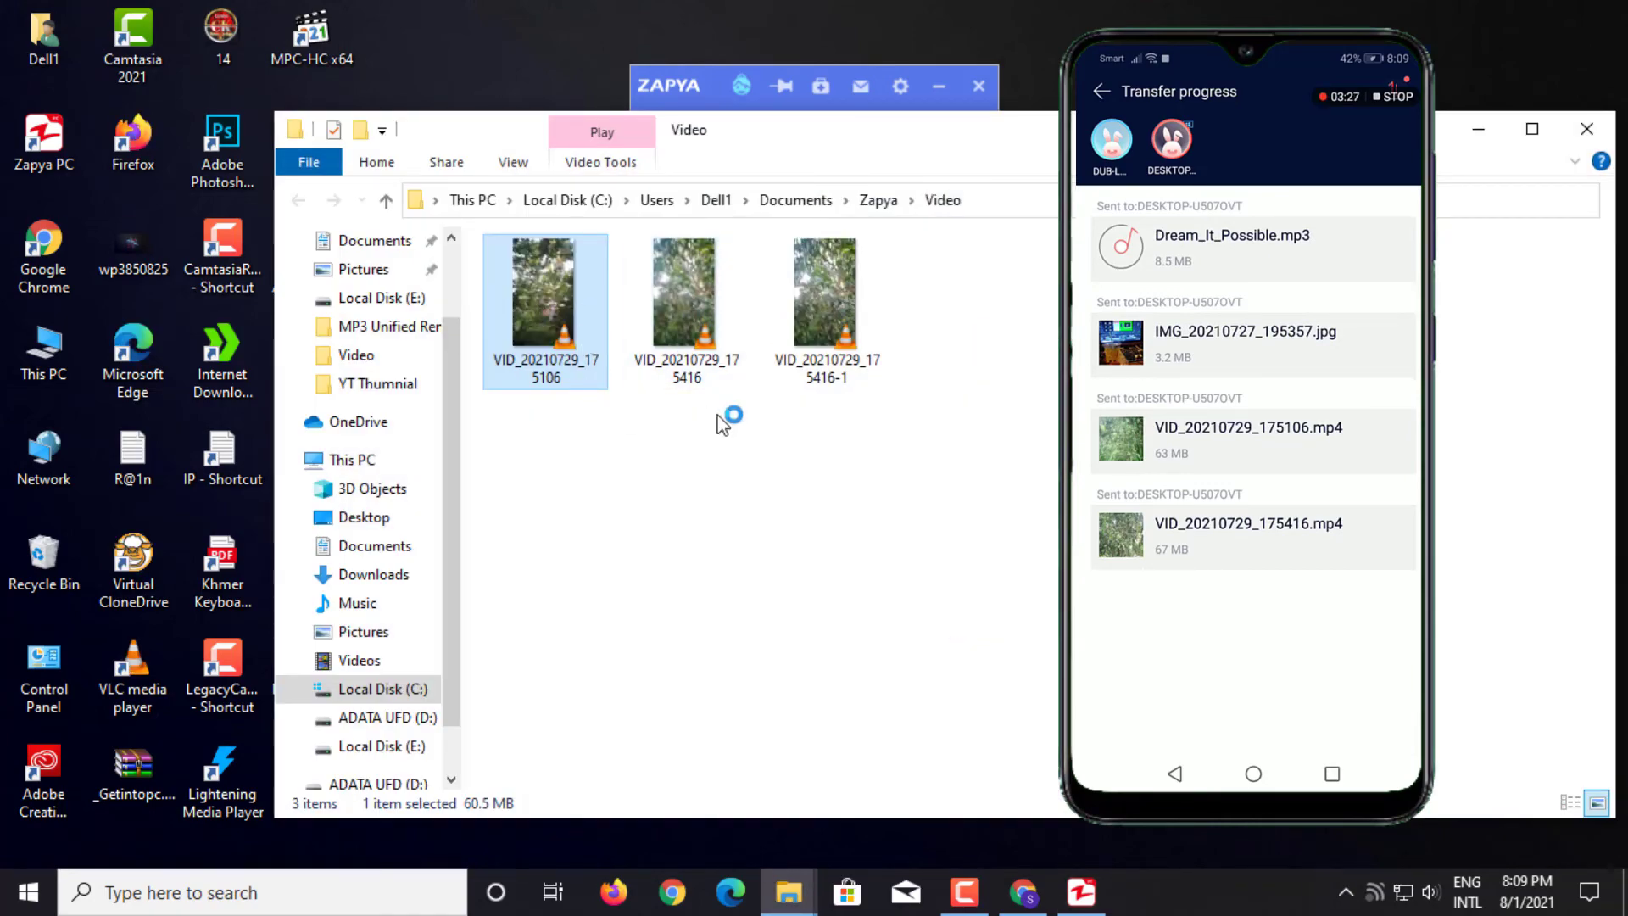
click(1599, 11)
key(alt+F4)
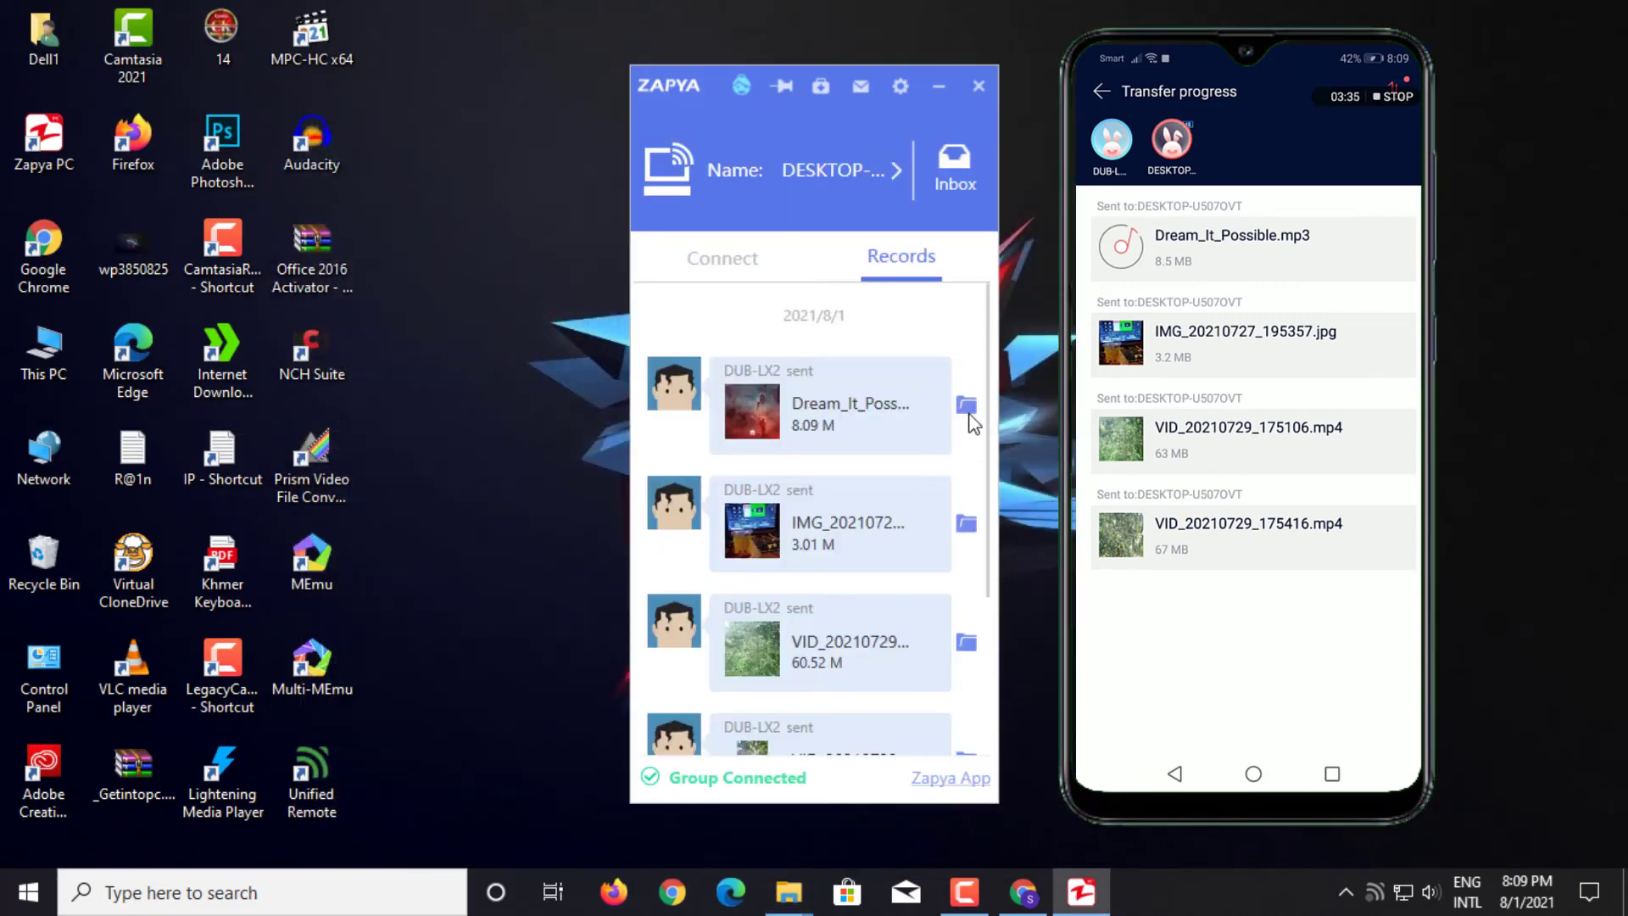
click(967, 405)
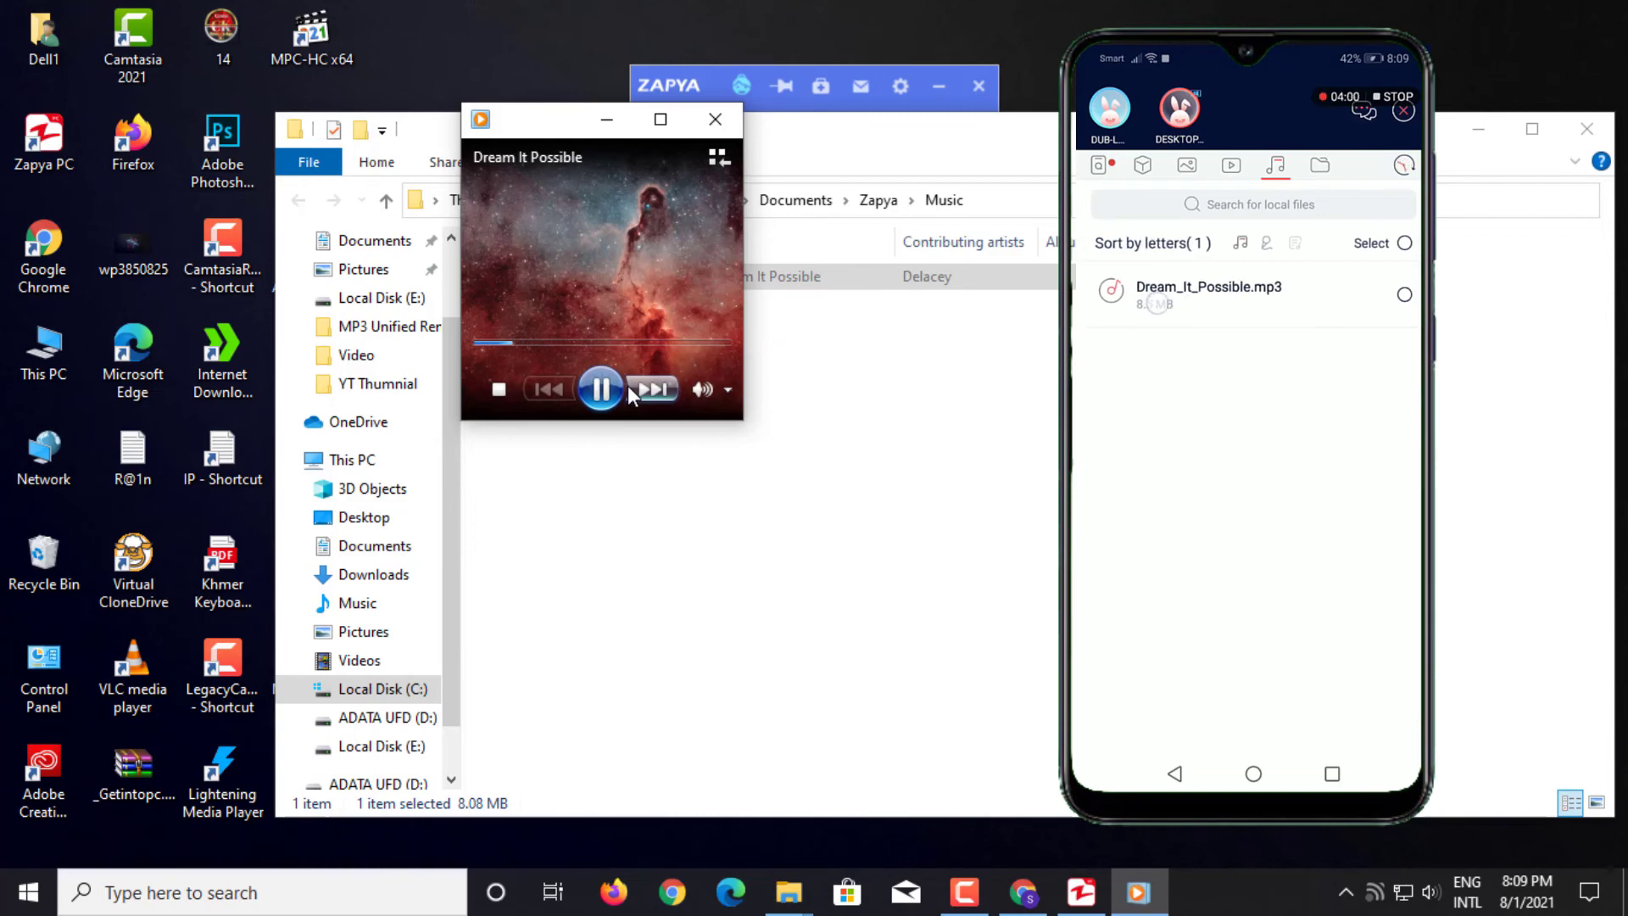
click(610, 395)
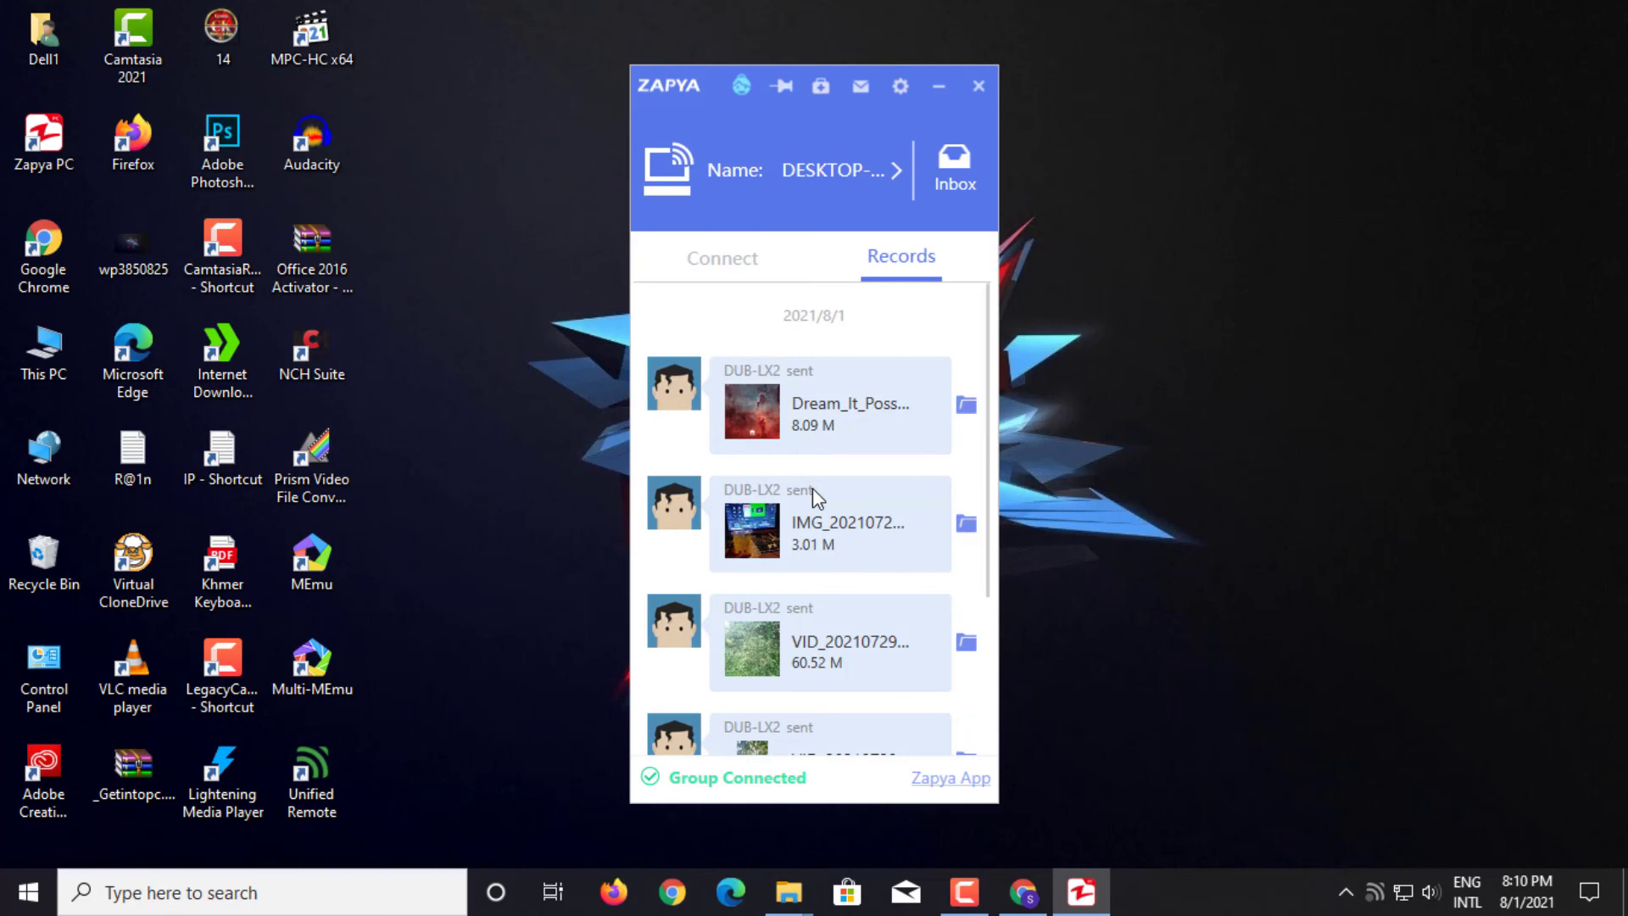
Browse from This PC to Documents\Zapya\Photo to view IMG_20210727_195357.
double_click(42, 364)
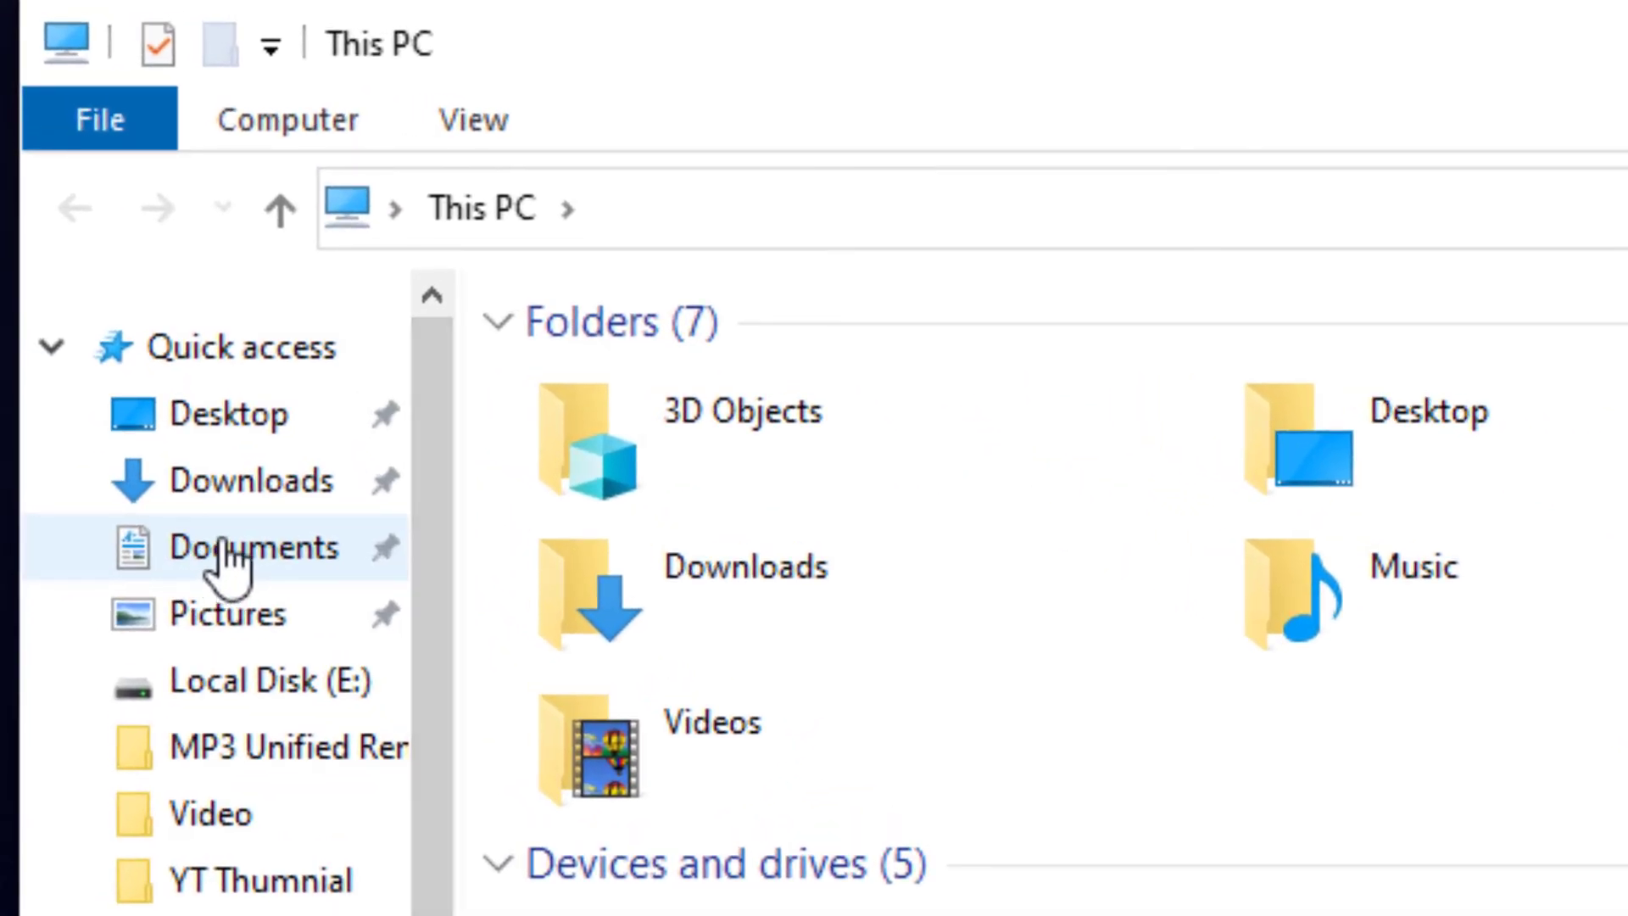
click(223, 552)
click(576, 728)
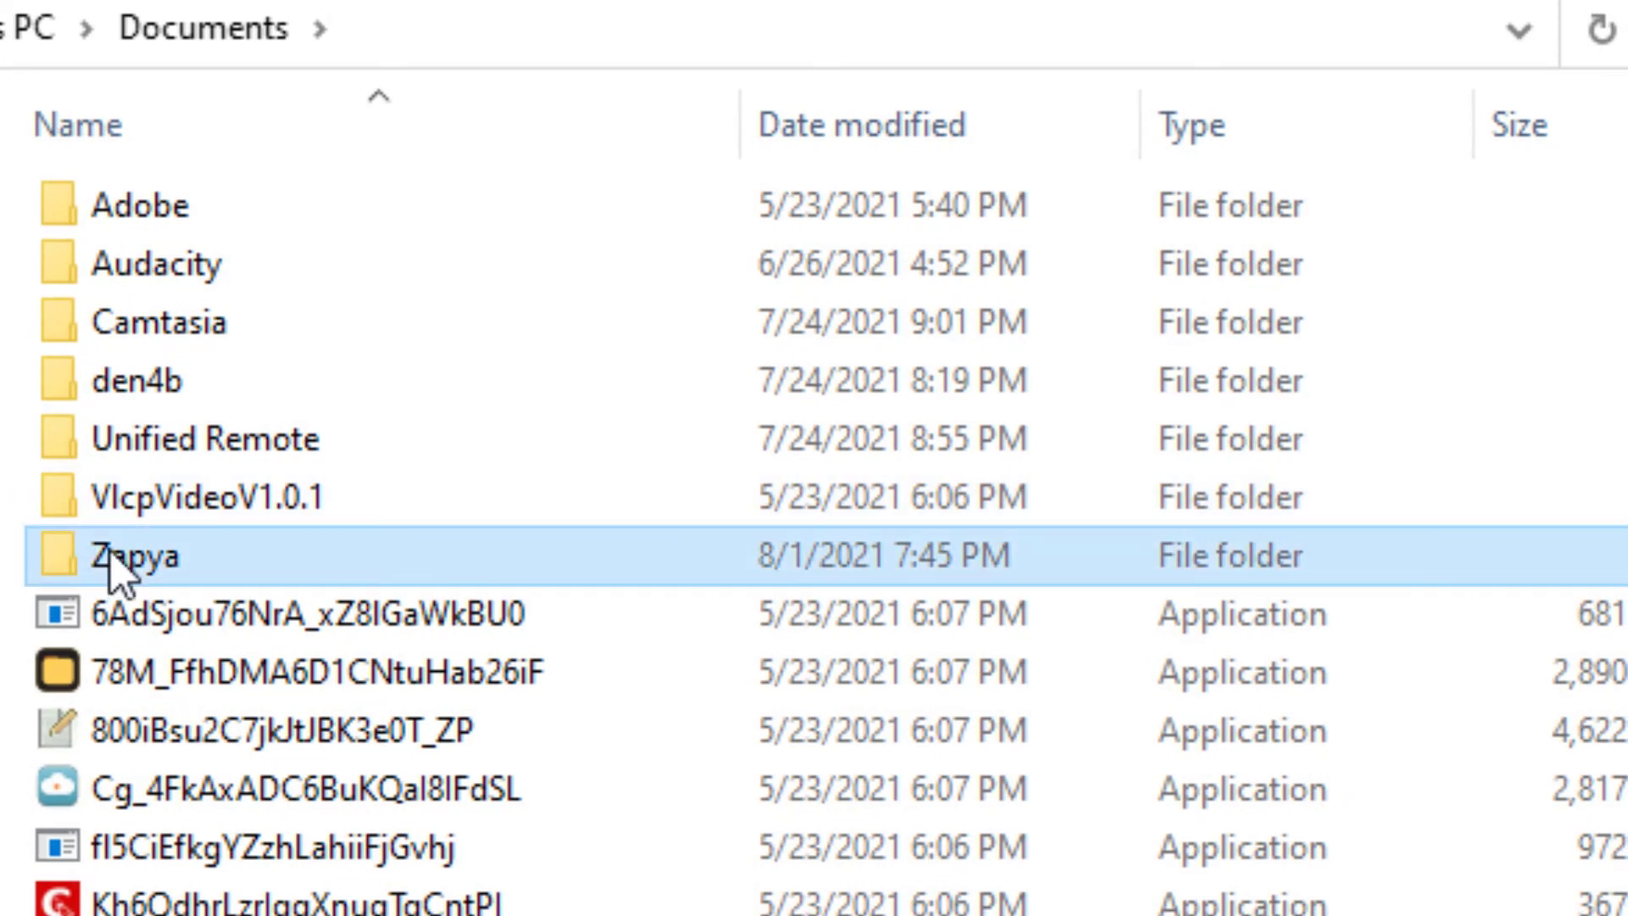
double_click(119, 564)
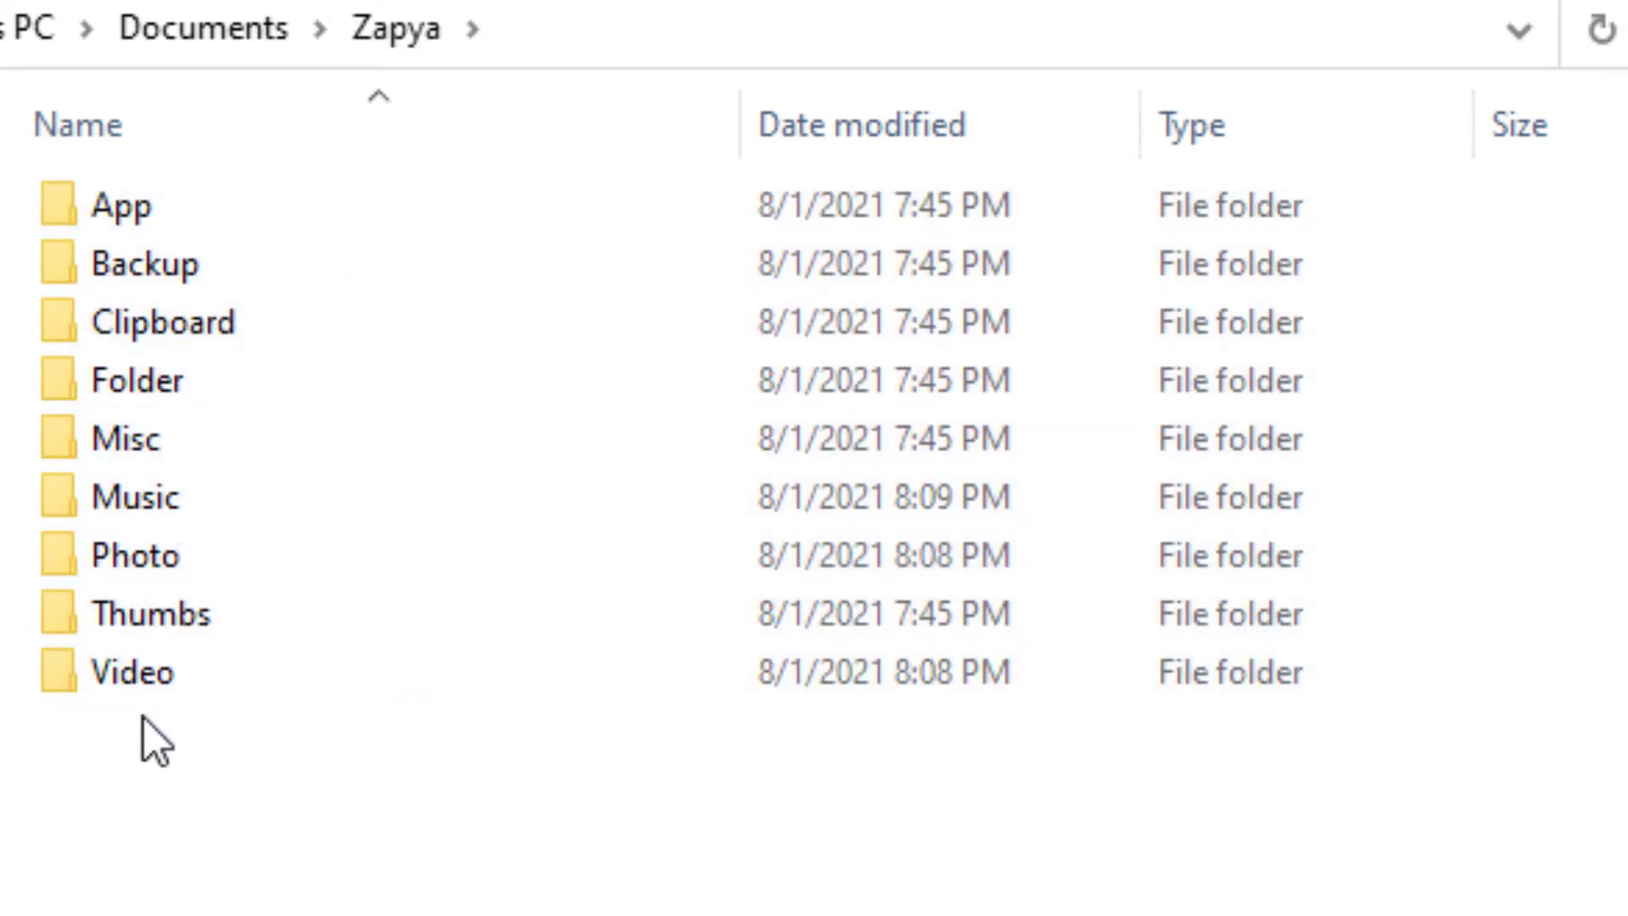
double_click(156, 564)
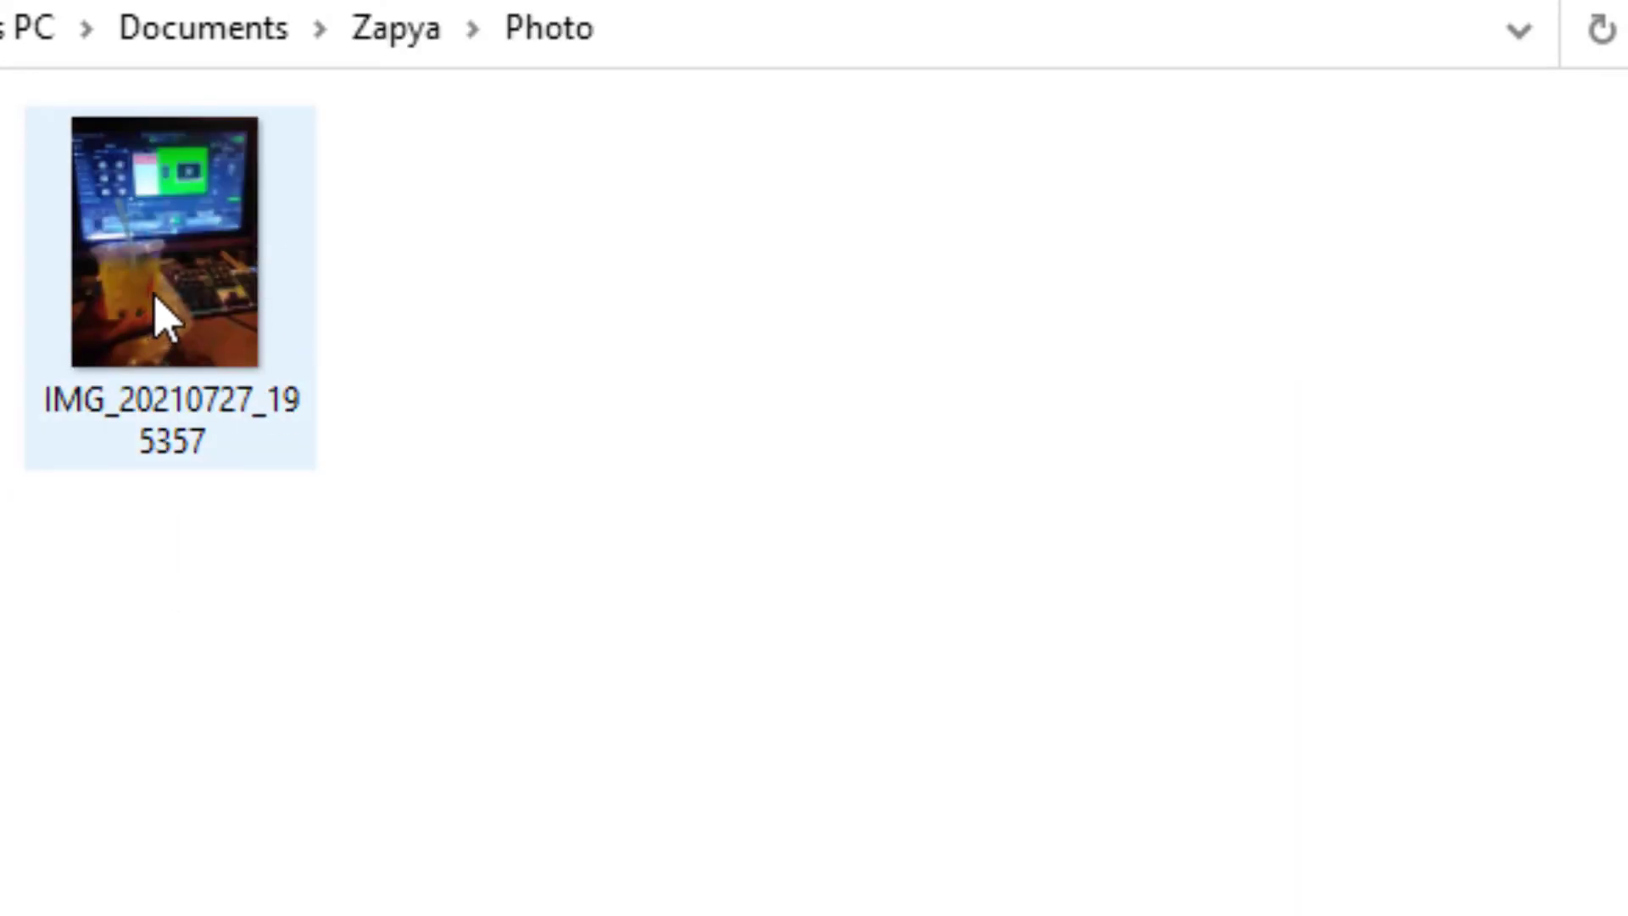